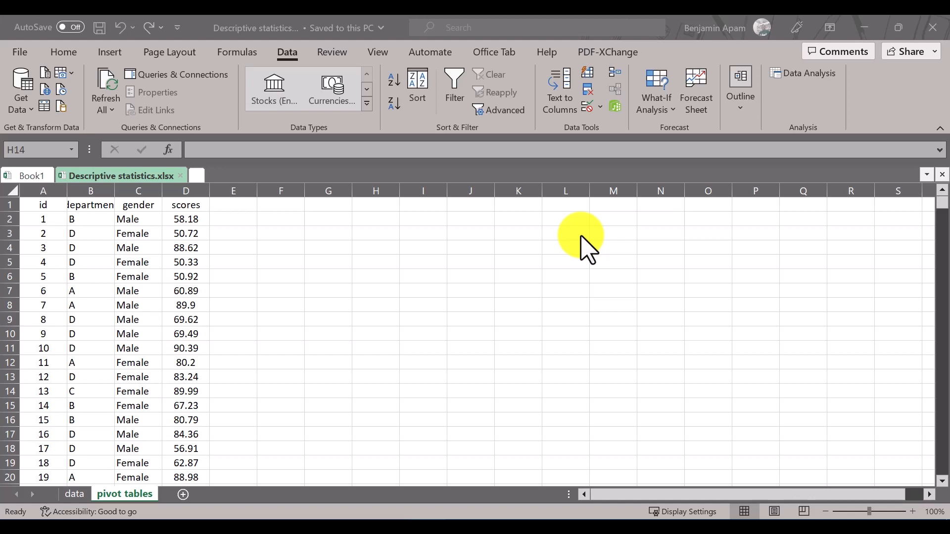
AutoFit the department column to its header text and save the workbook
double_click(115, 191)
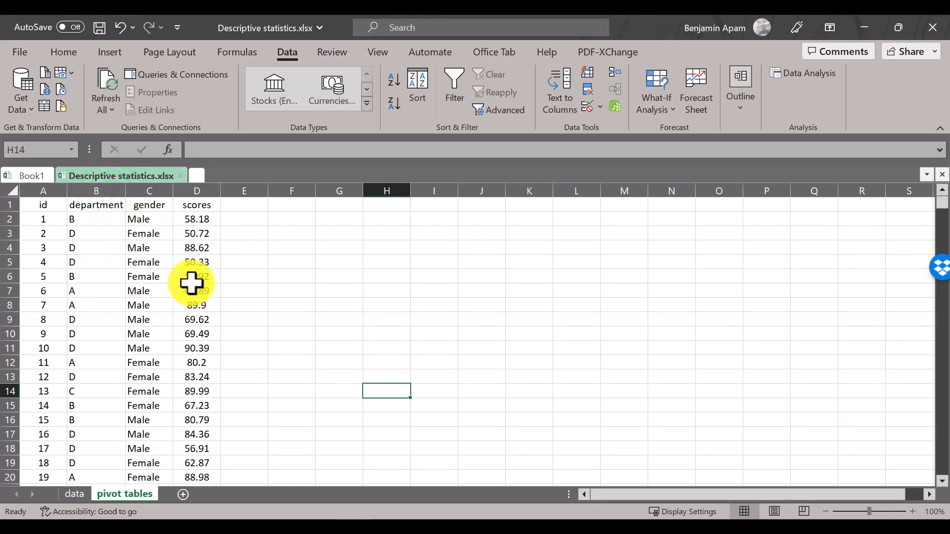
key("ctrl+s")
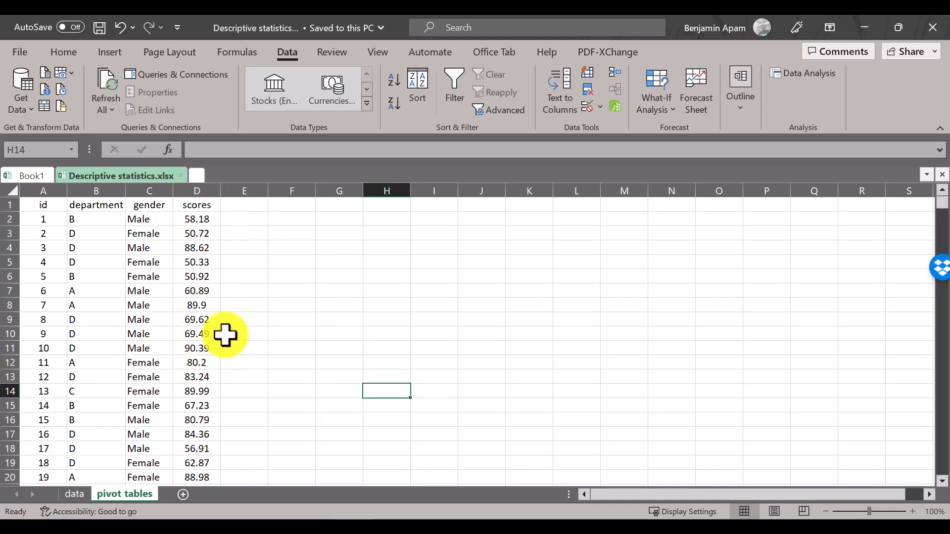
Convert the data range A1:D1001 on the pivot tables sheet into a table with headers
left_click(167, 274)
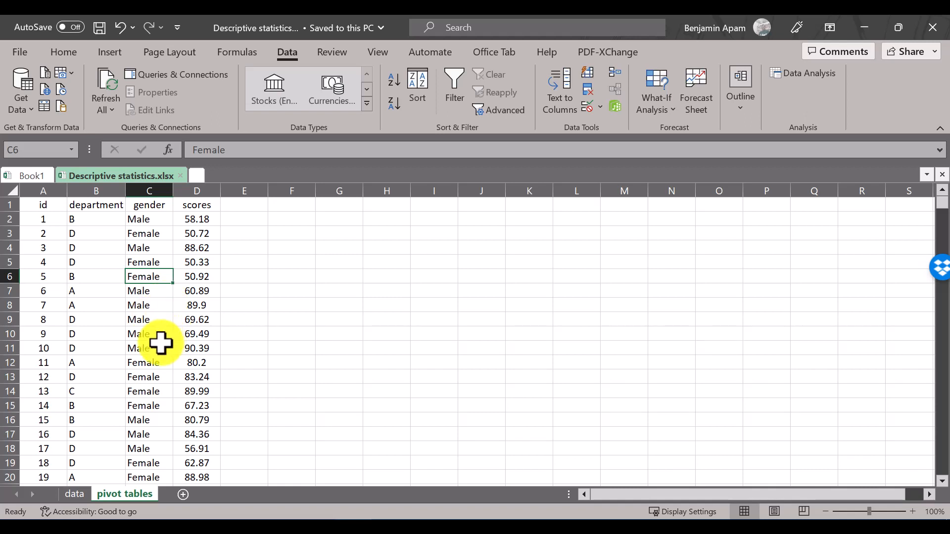
left_click(50, 205)
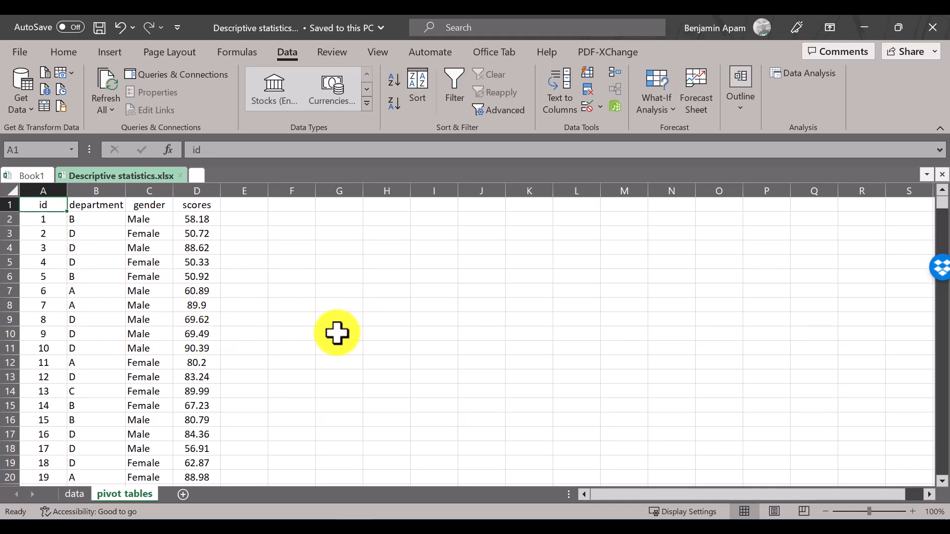
key("ctrl+shift+Right")
key("ctrl+shift+Down")
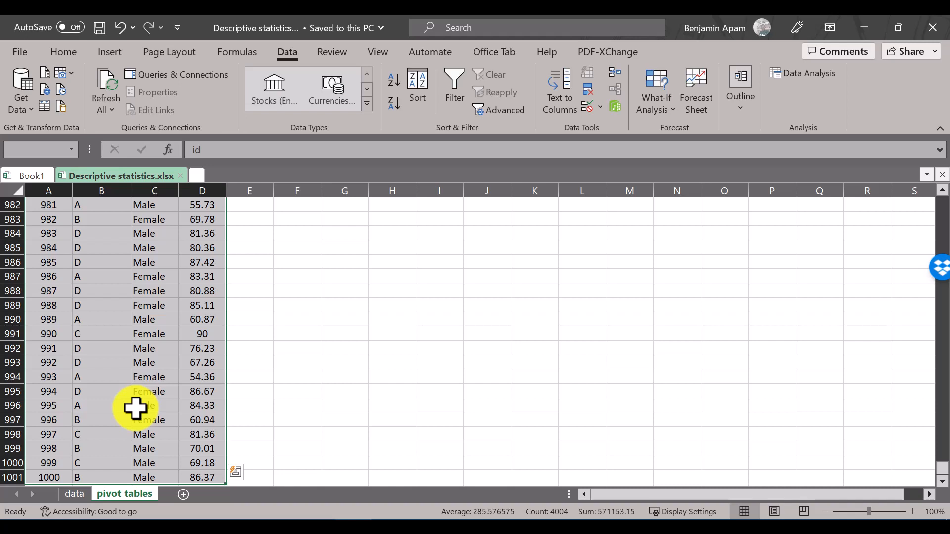
key("ctrl+t")
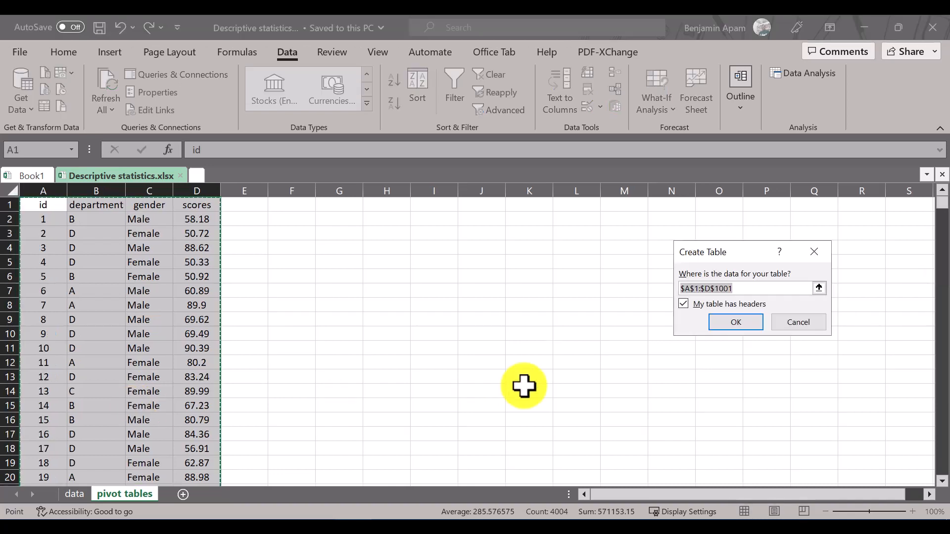
left_click_drag(728, 253, 549, 246)
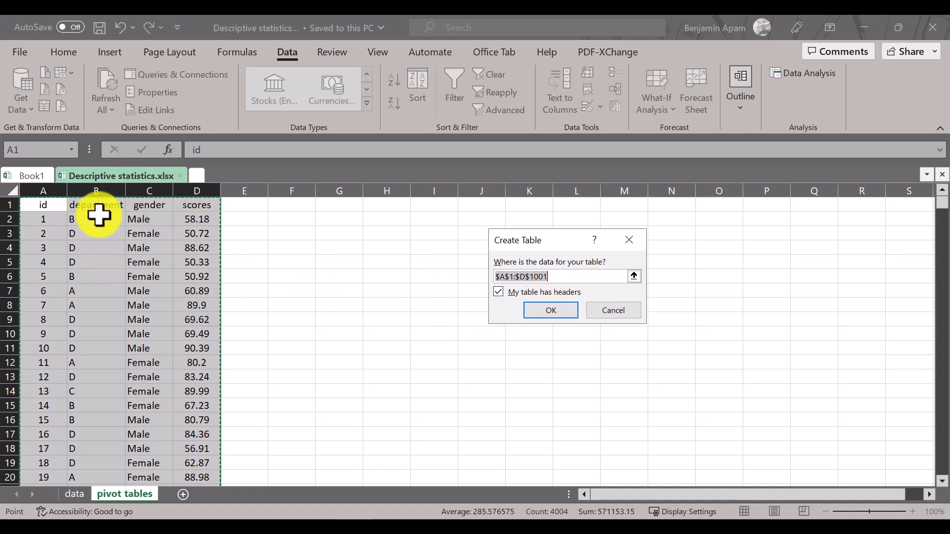
left_click(559, 309)
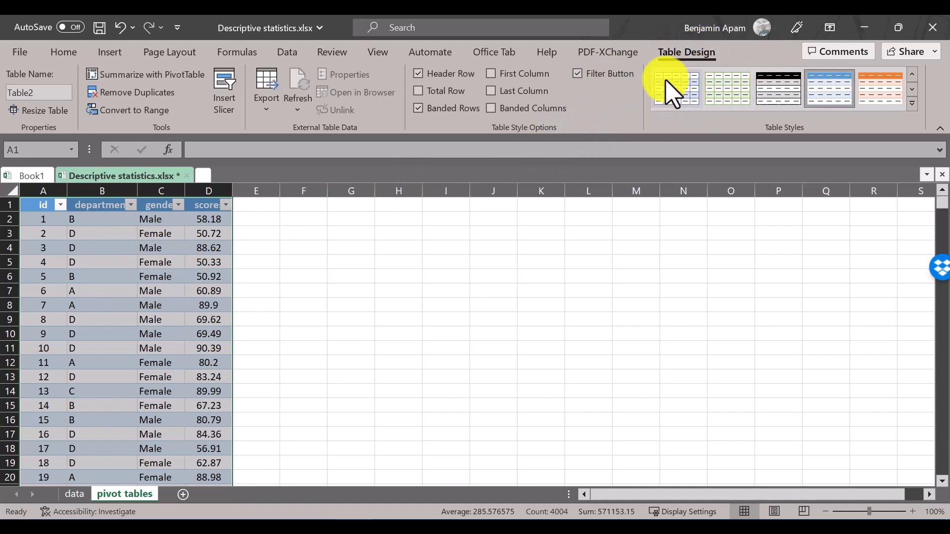
Try several table styles on the data table and apply the Medium style with a black header and grey banded rows
left_click(779, 94)
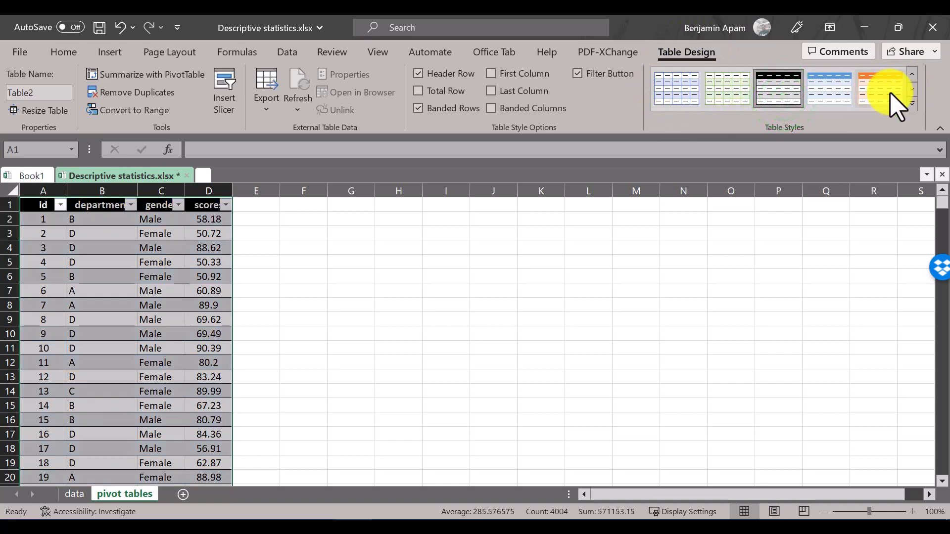
left_click(690, 89)
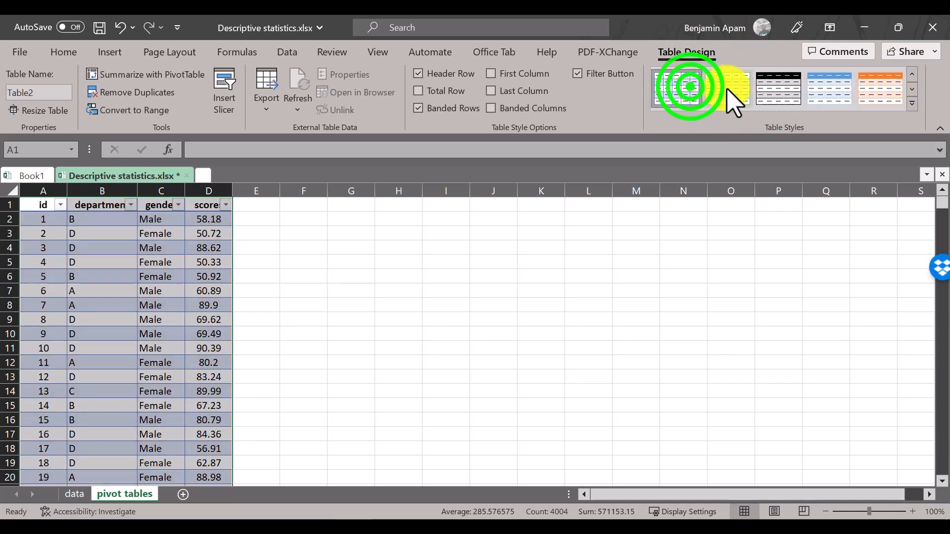
left_click(728, 88)
left_click(784, 88)
left_click(820, 87)
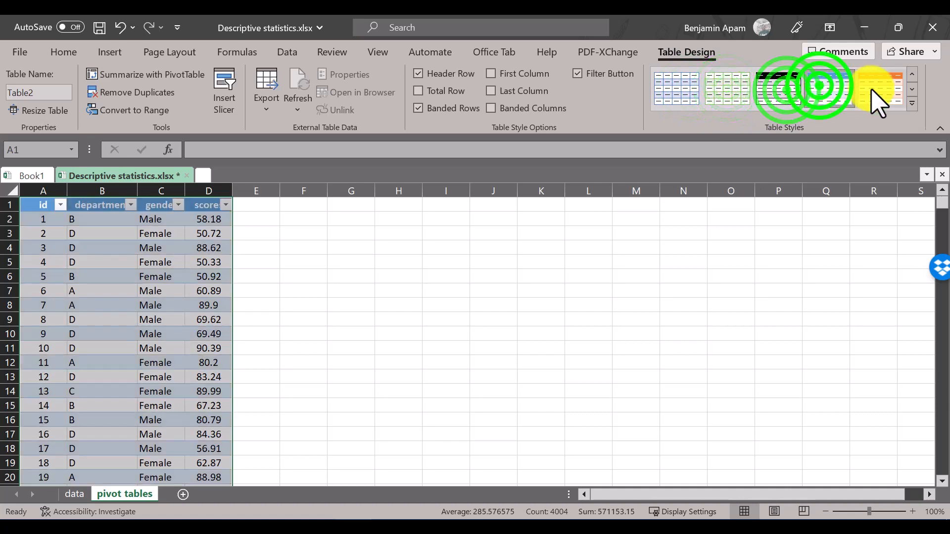
left_click(875, 92)
left_click(912, 105)
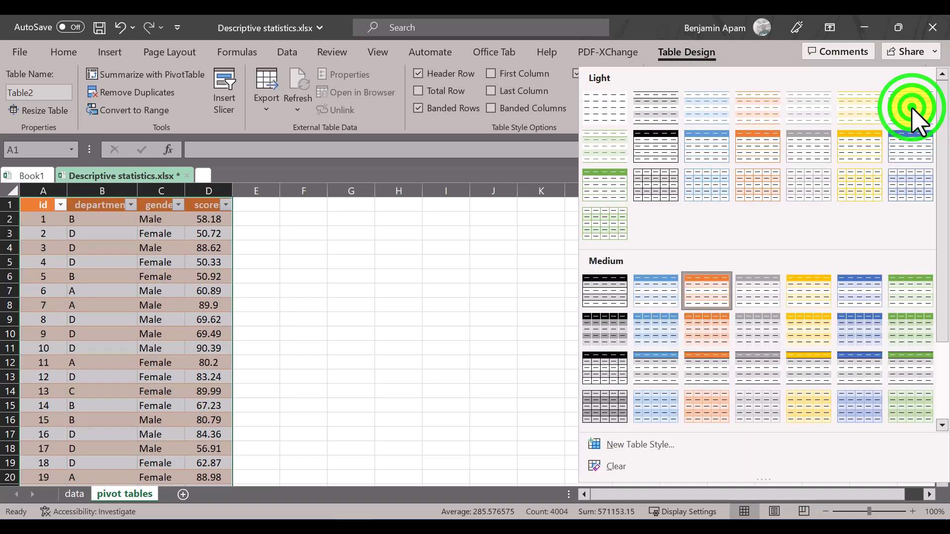
left_click(601, 309)
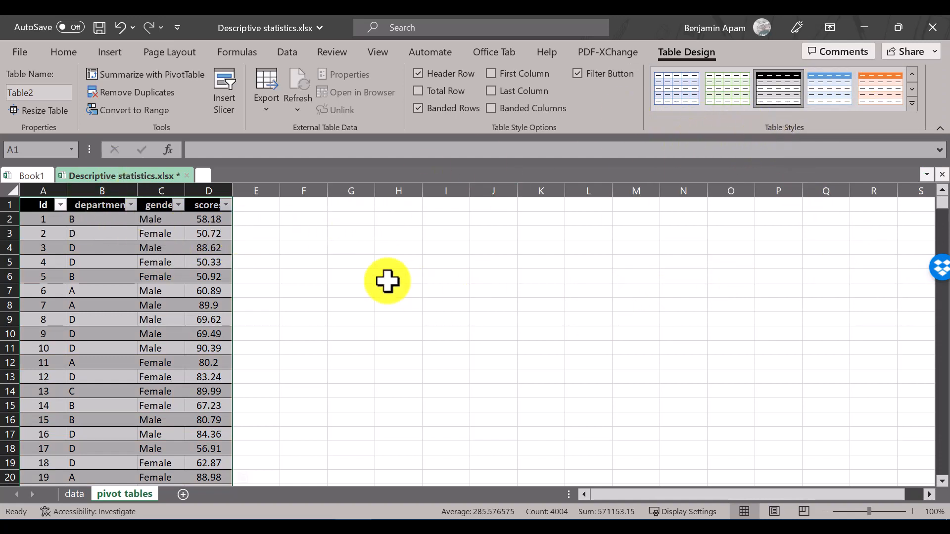
AutoFit columns A to D so the table headers fit, and save the workbook
left_click(299, 246)
left_click(104, 220)
left_click_drag(43, 191, 228, 190)
double_click(229, 190)
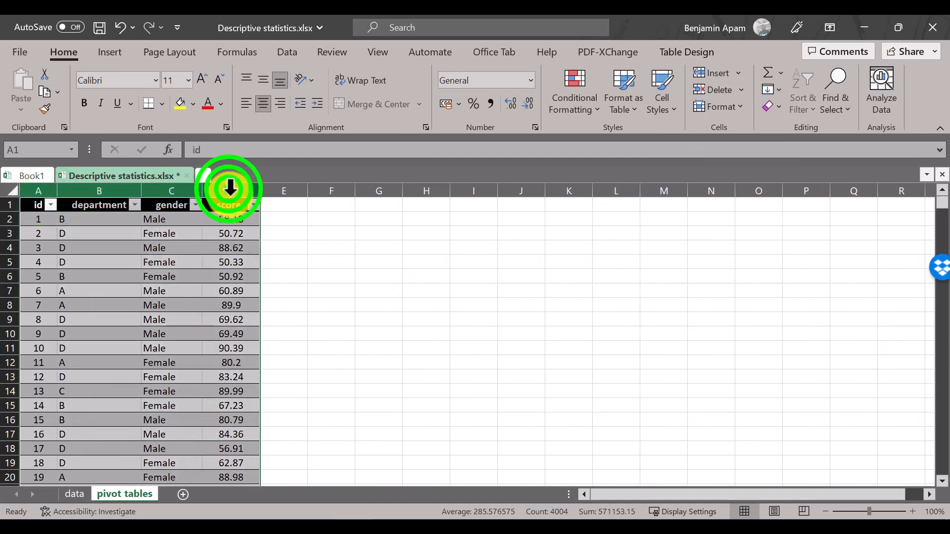
left_click(149, 235)
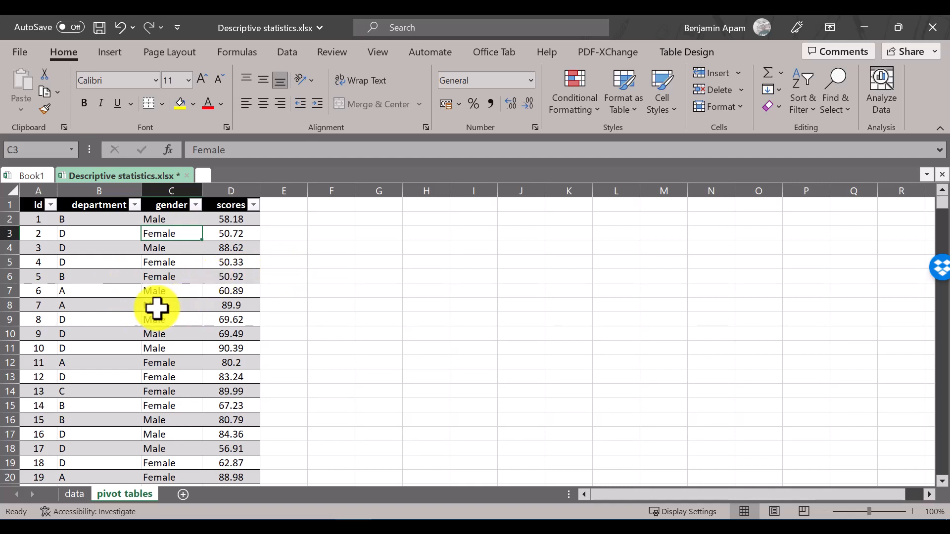
key("ctrl+s")
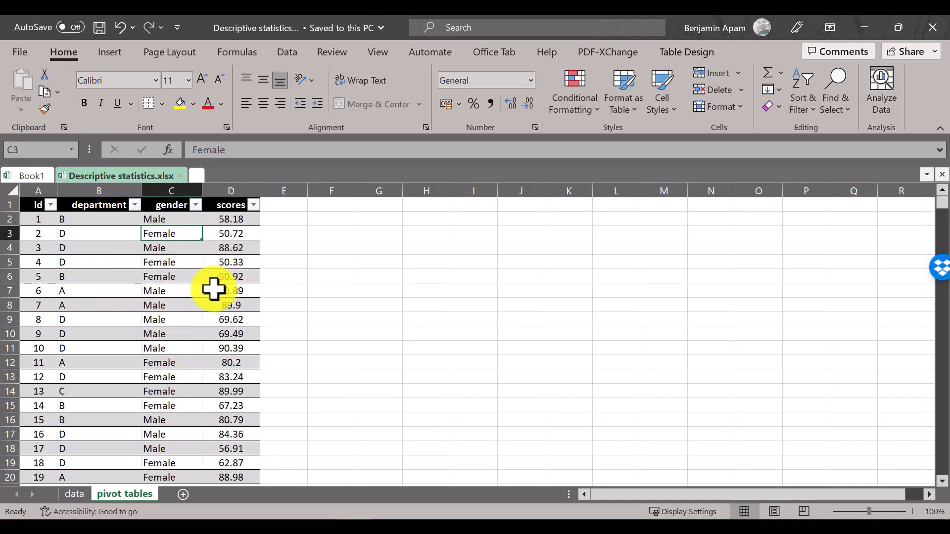
left_click(111, 53)
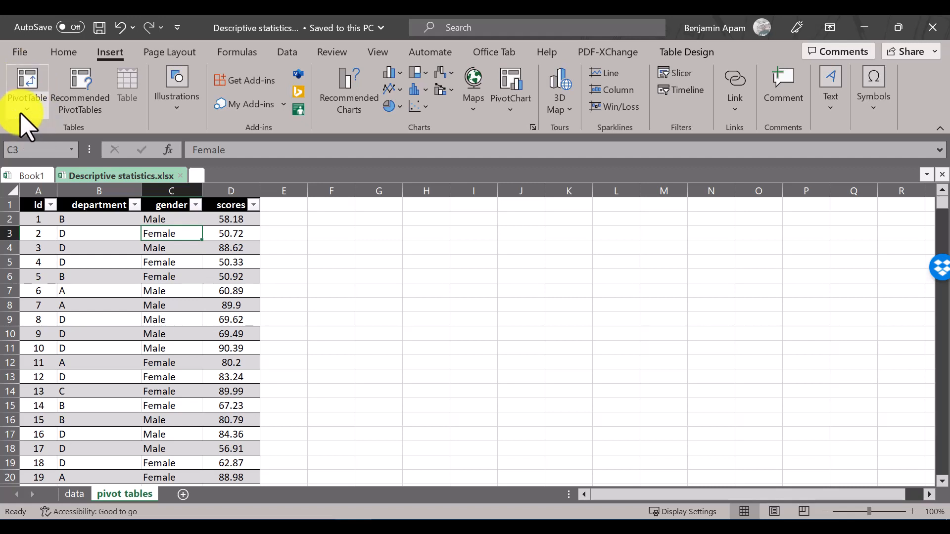
left_click(27, 90)
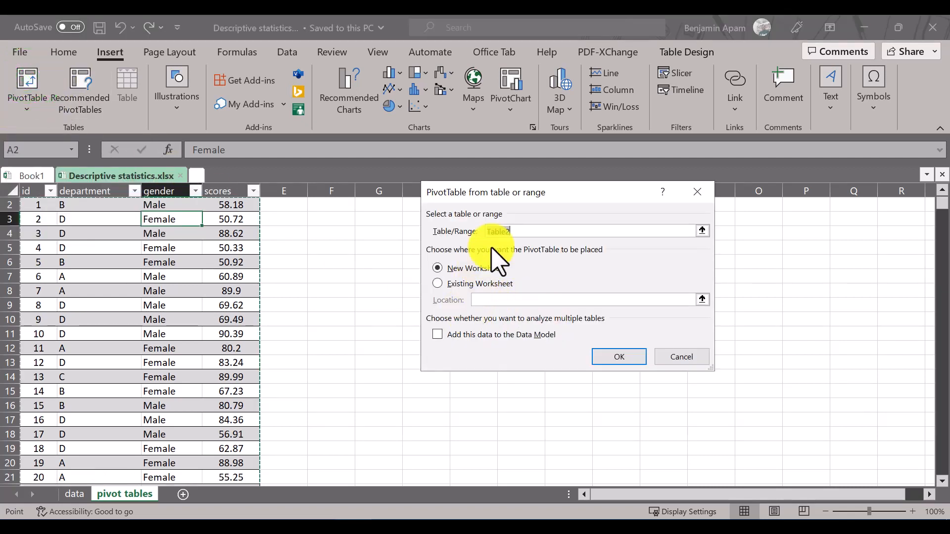
left_click_drag(548, 194, 645, 211)
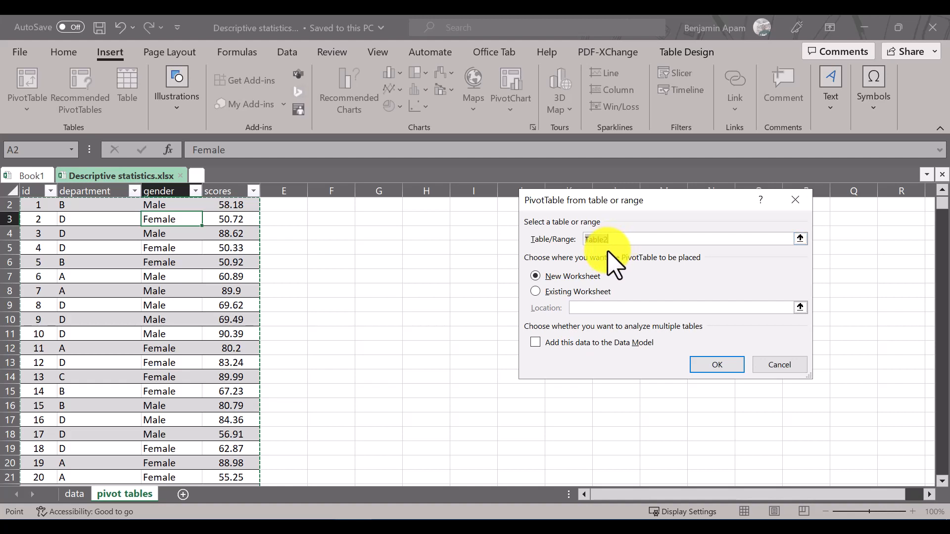
left_click(776, 366)
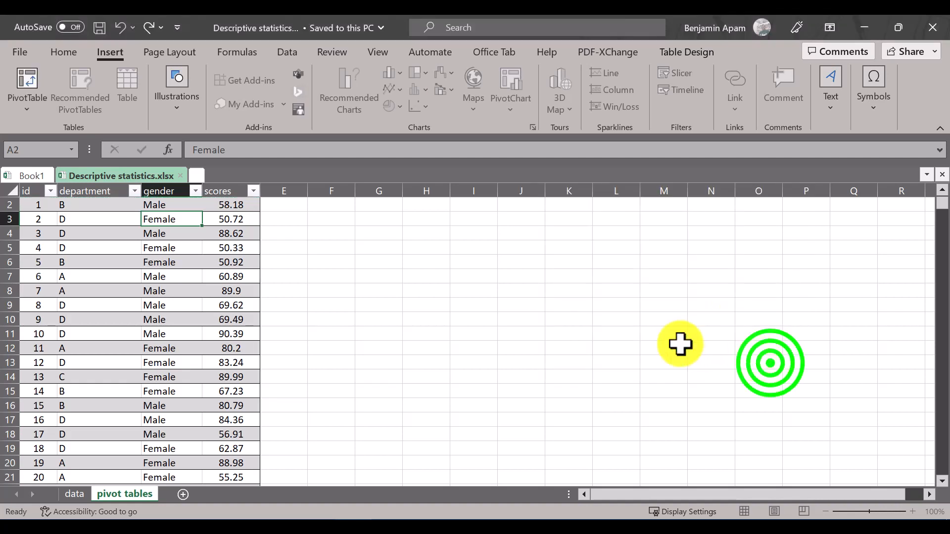
Rename the data table as examination
left_click(133, 259)
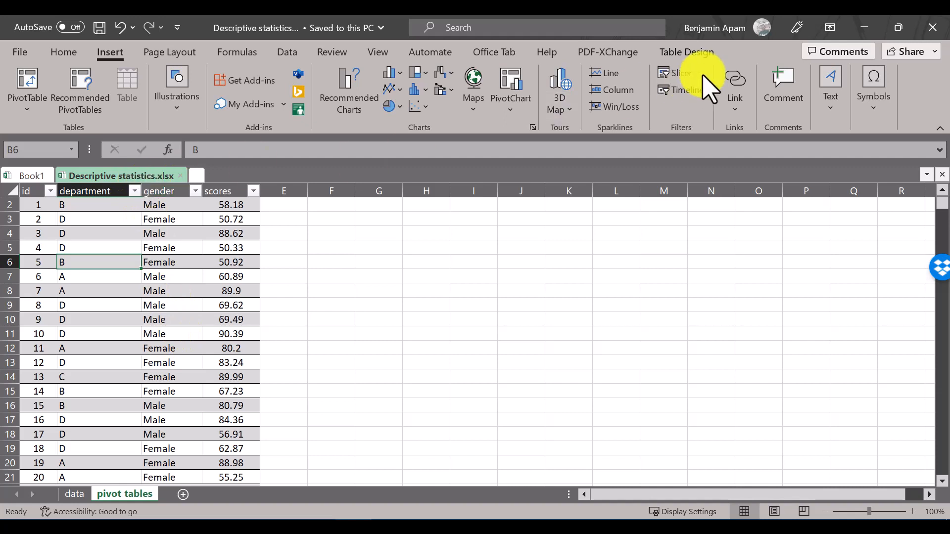
left_click(690, 54)
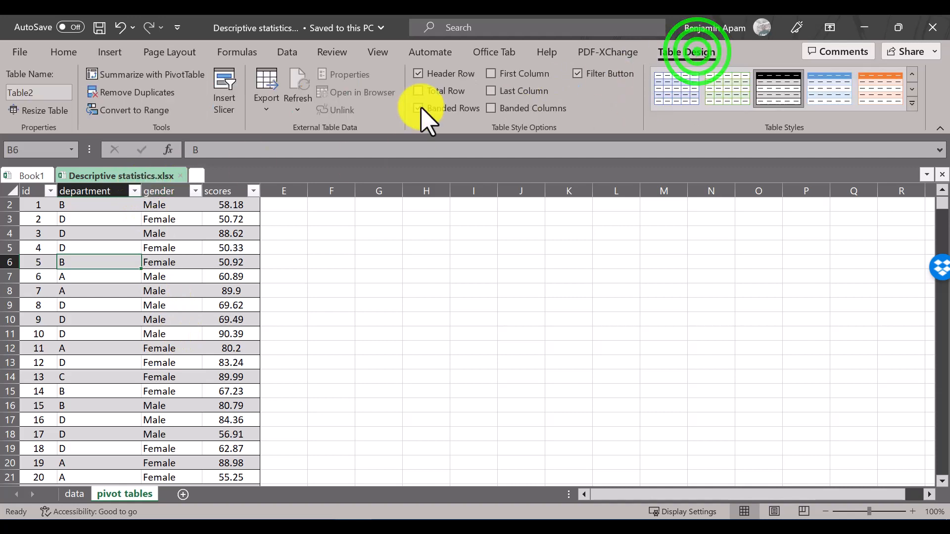
left_click(45, 93)
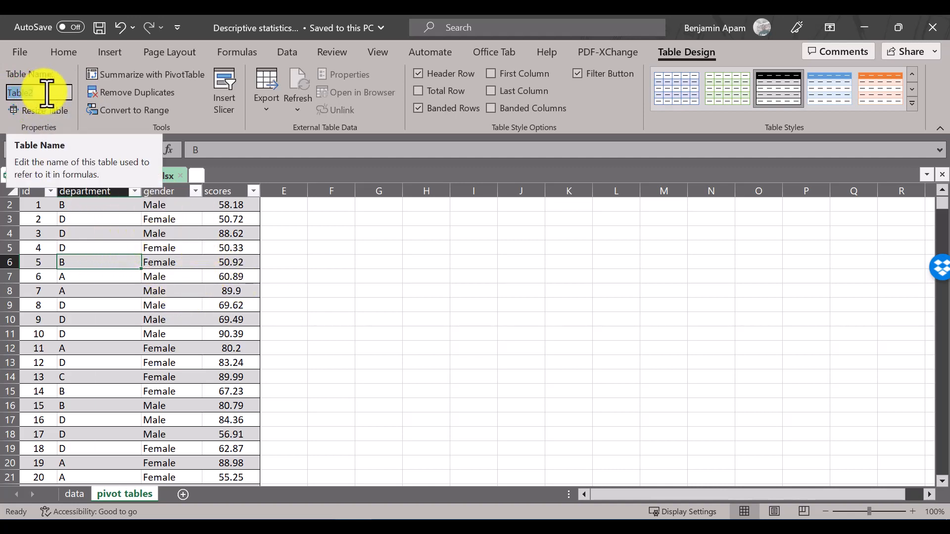
type("examination")
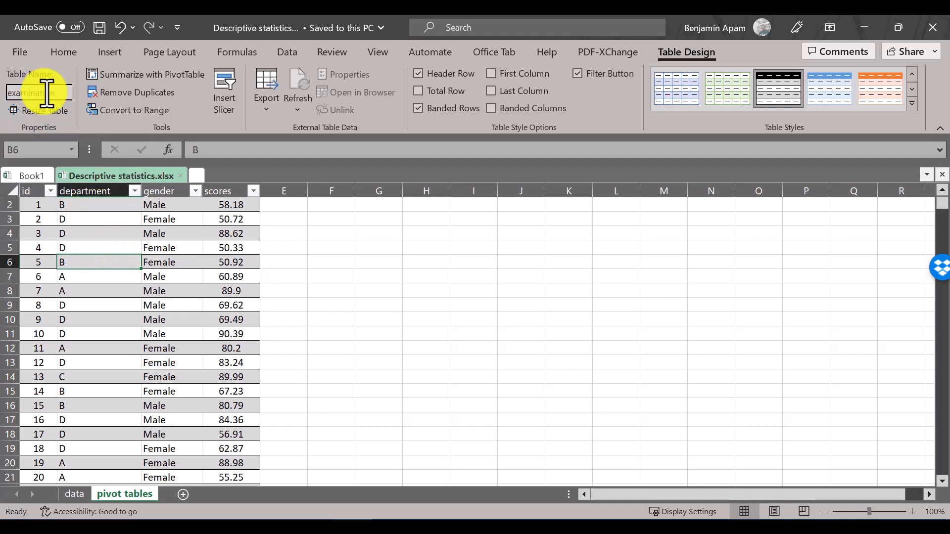
key("Return")
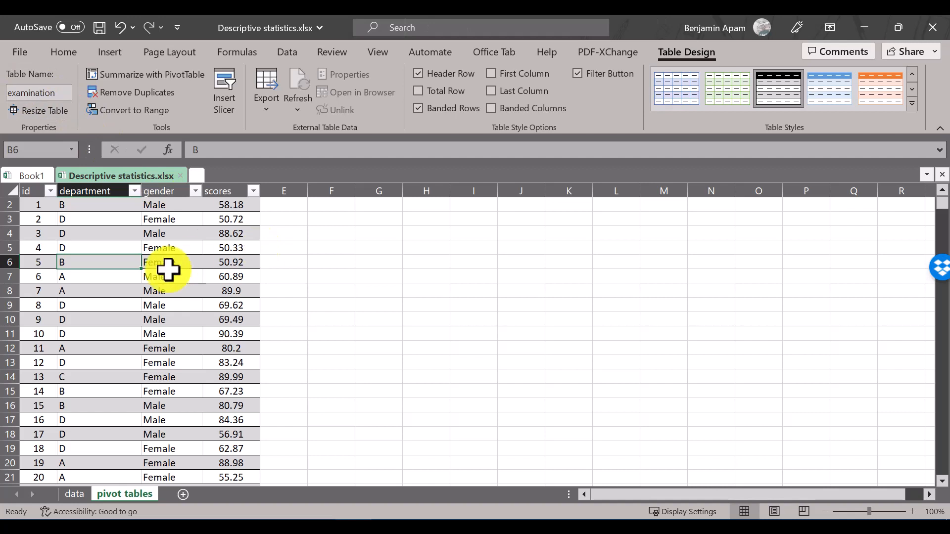
Insert a PivotTable from the examination table on the existing pivot tables sheet at cell F3
left_click(163, 303)
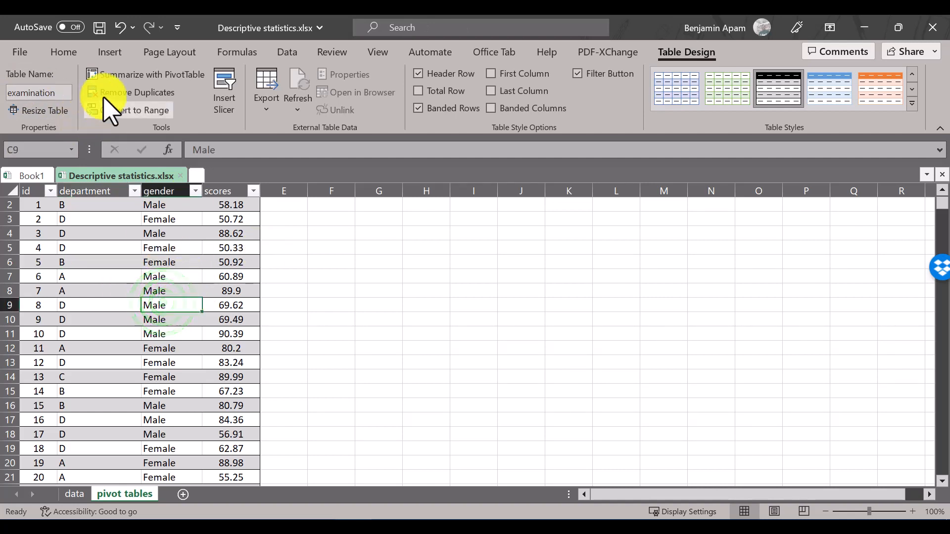
left_click(108, 52)
left_click(34, 79)
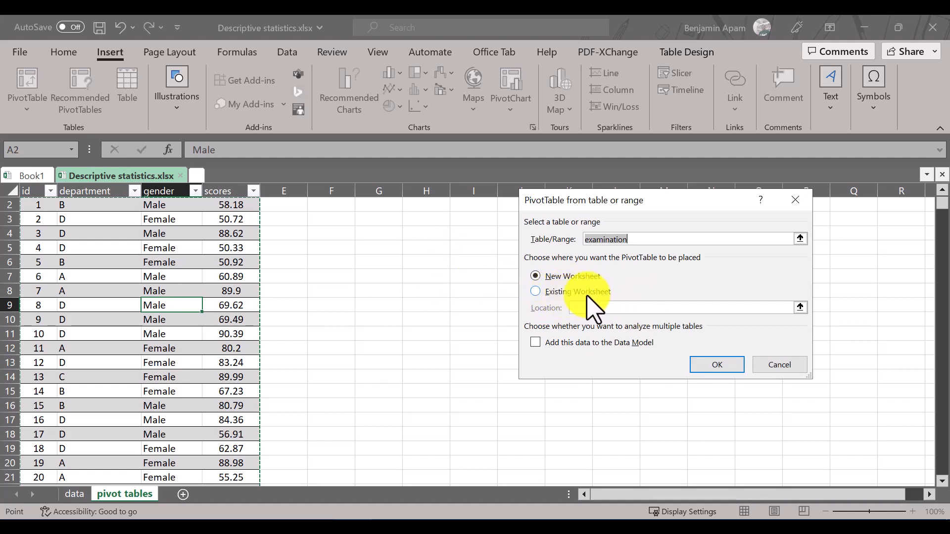
left_click(561, 295)
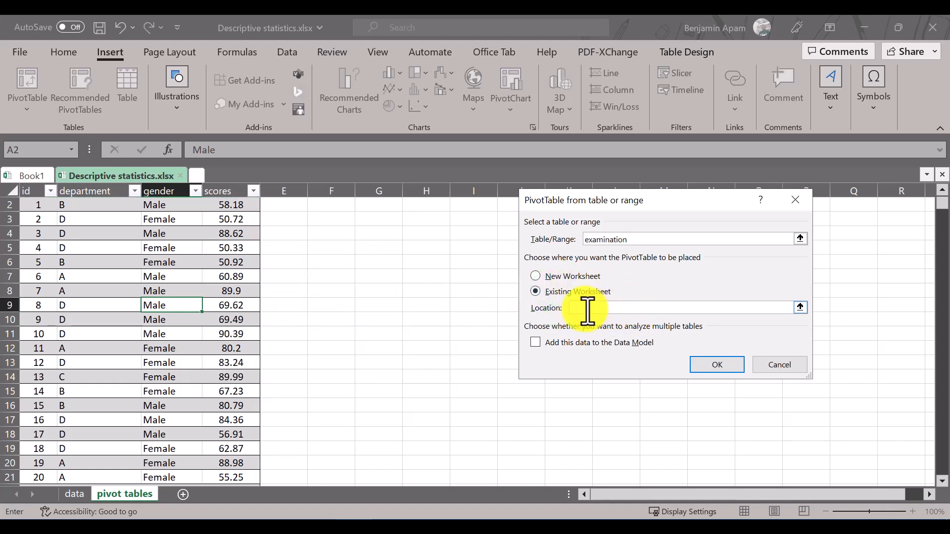
left_click(535, 277)
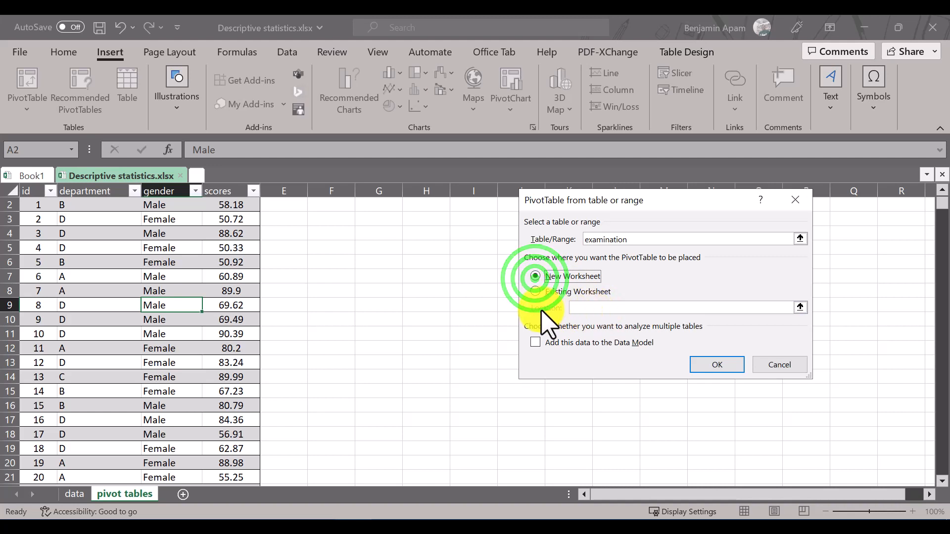
left_click(581, 313)
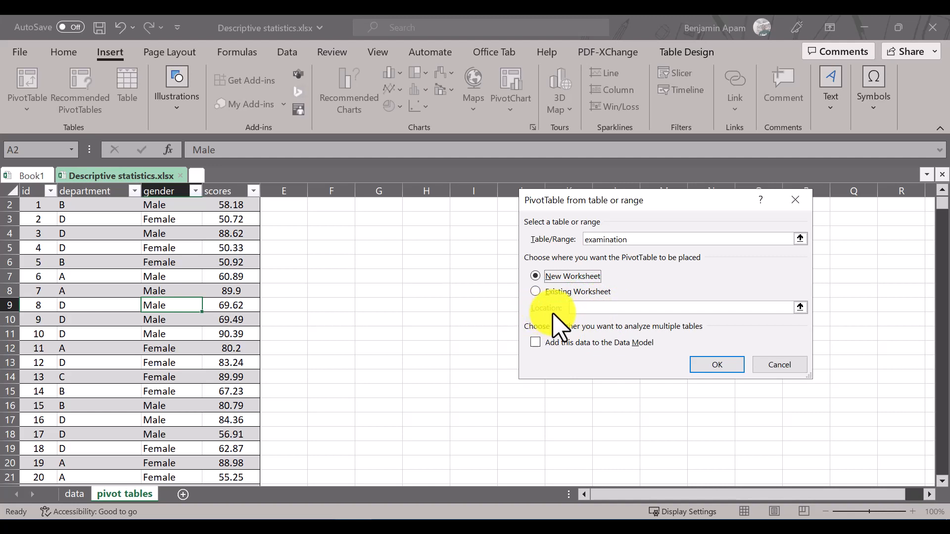
left_click(548, 292)
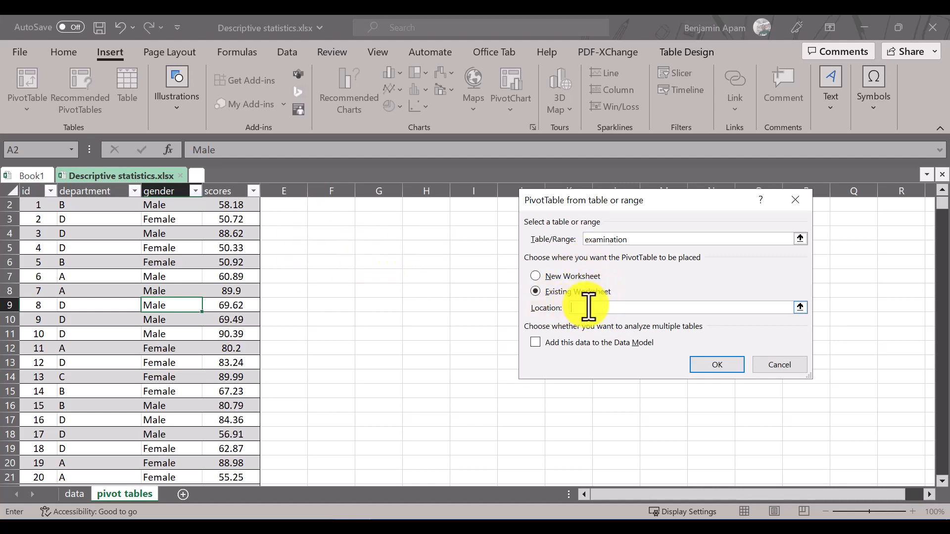
left_click(589, 308)
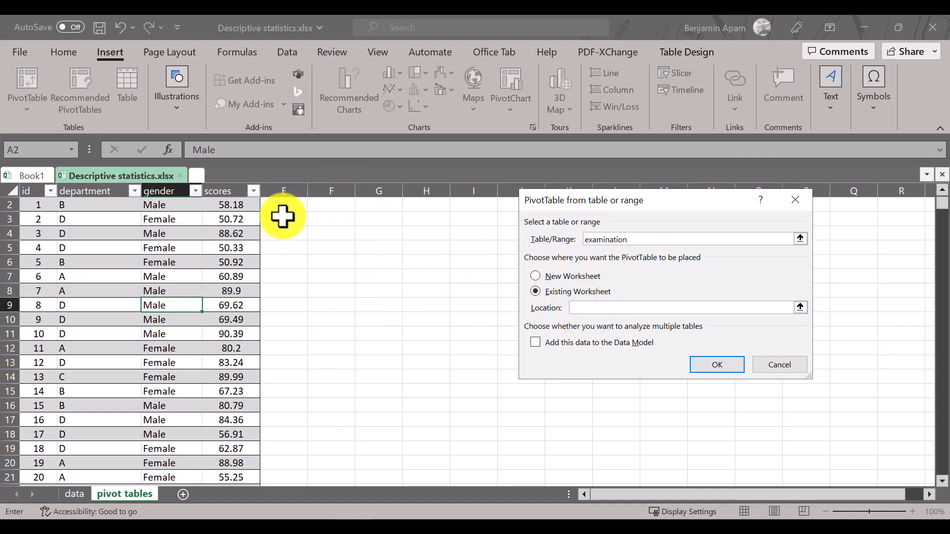
left_click(337, 218)
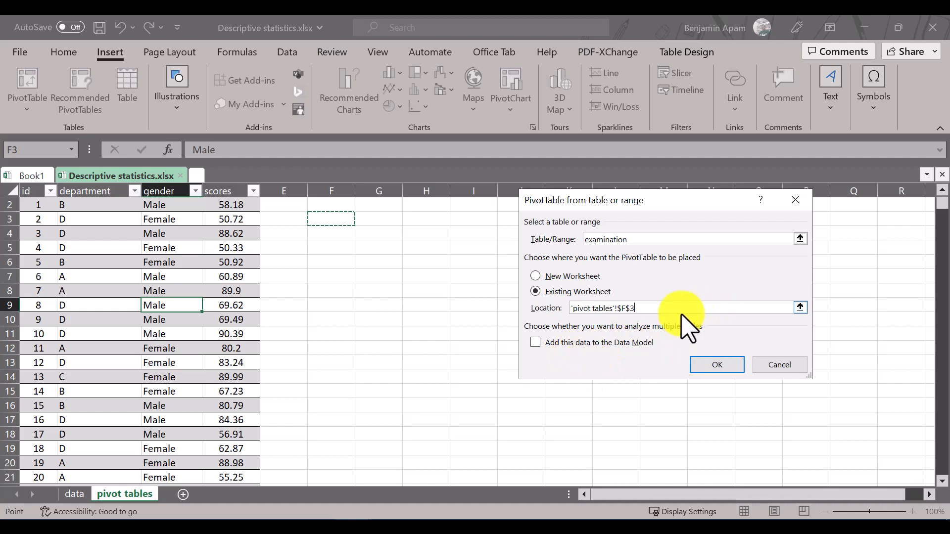
left_click(718, 365)
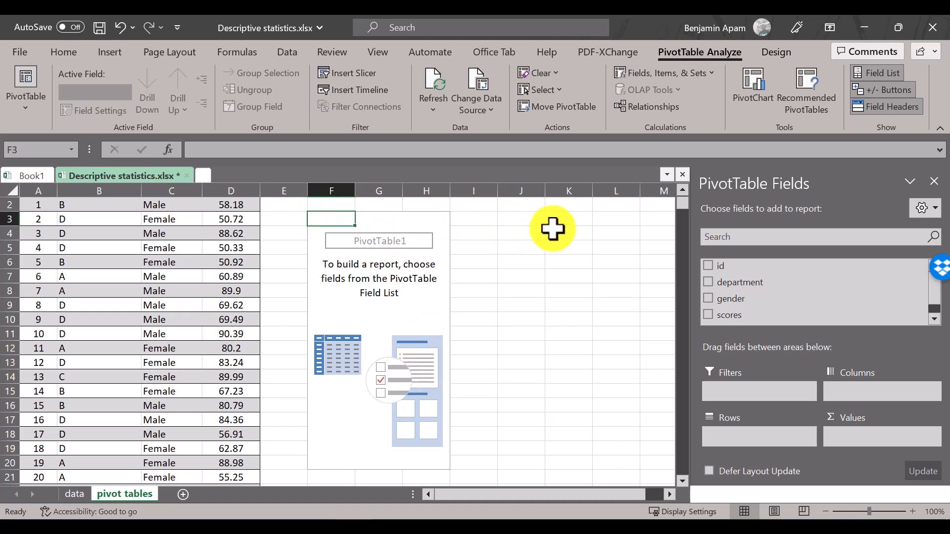
left_click(515, 233)
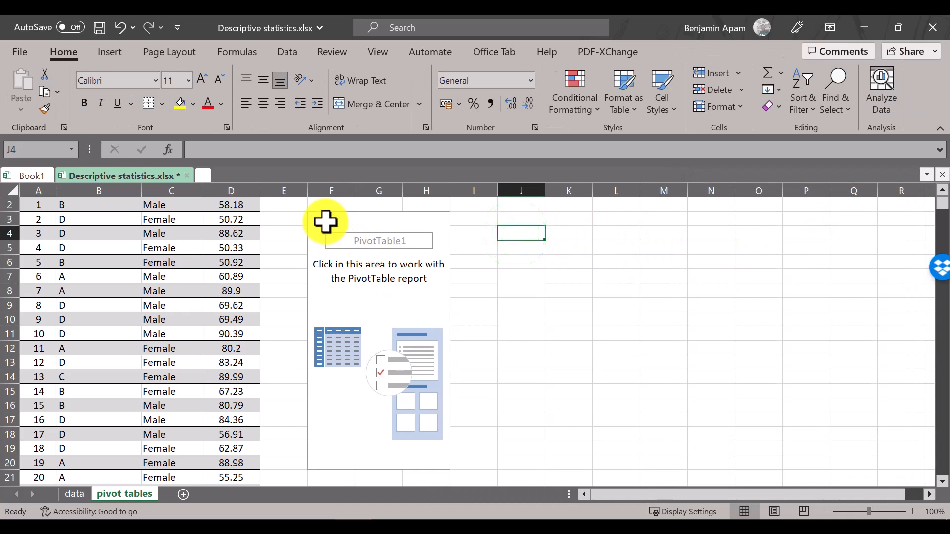
Add department to the PivotTable's rows and scores to its values
left_click(325, 221)
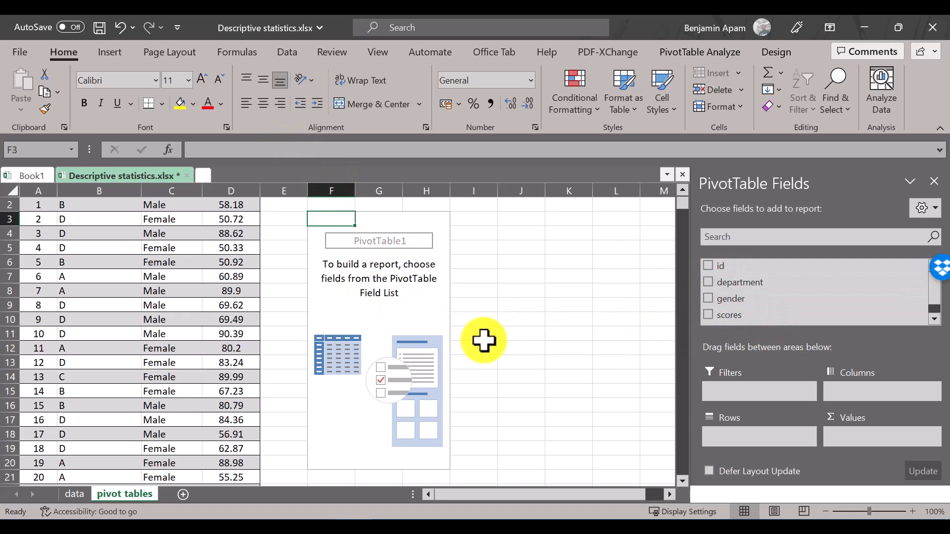
left_click(708, 283)
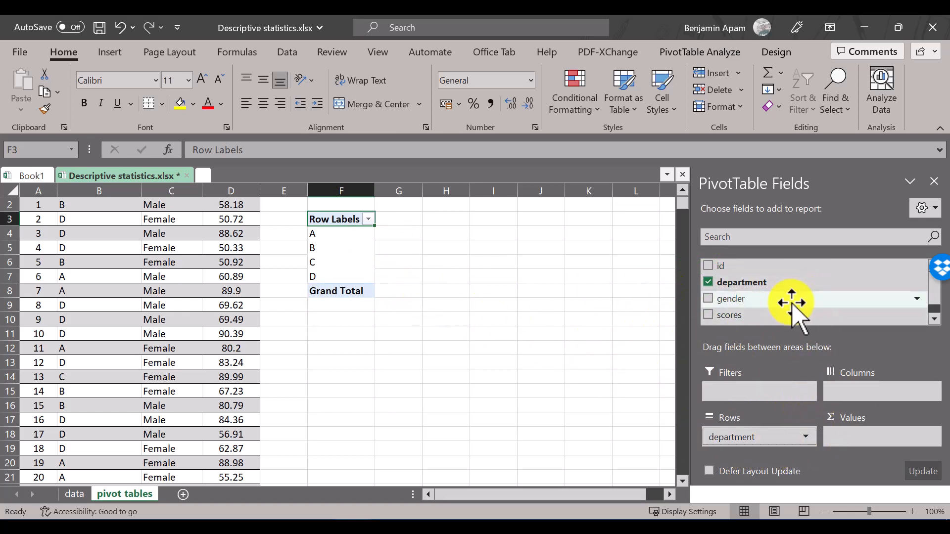
scroll(792, 303, "down", 1)
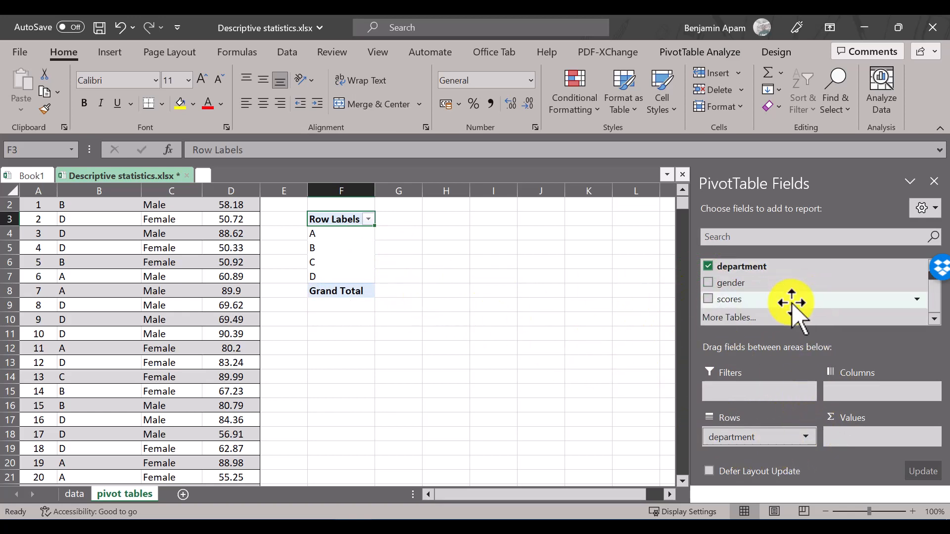
left_click(710, 300)
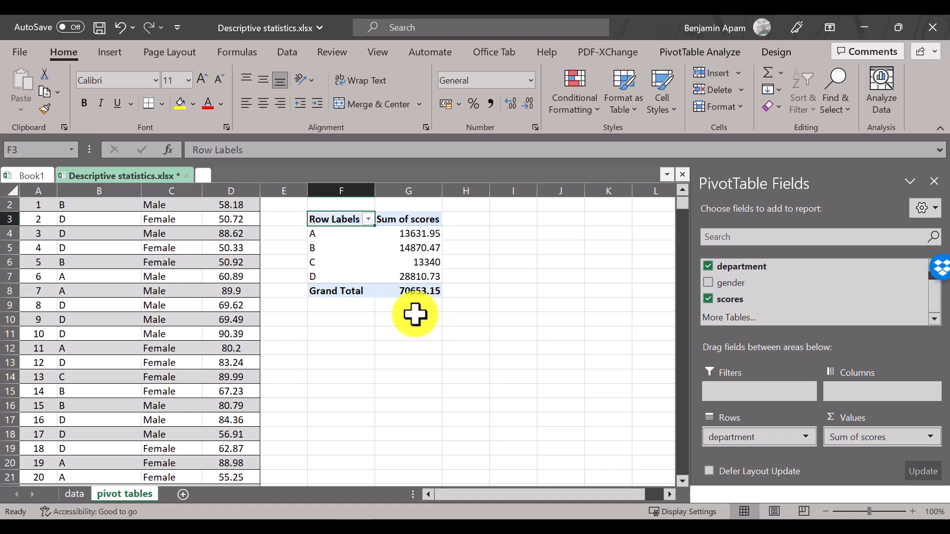
mouse_move(422, 269)
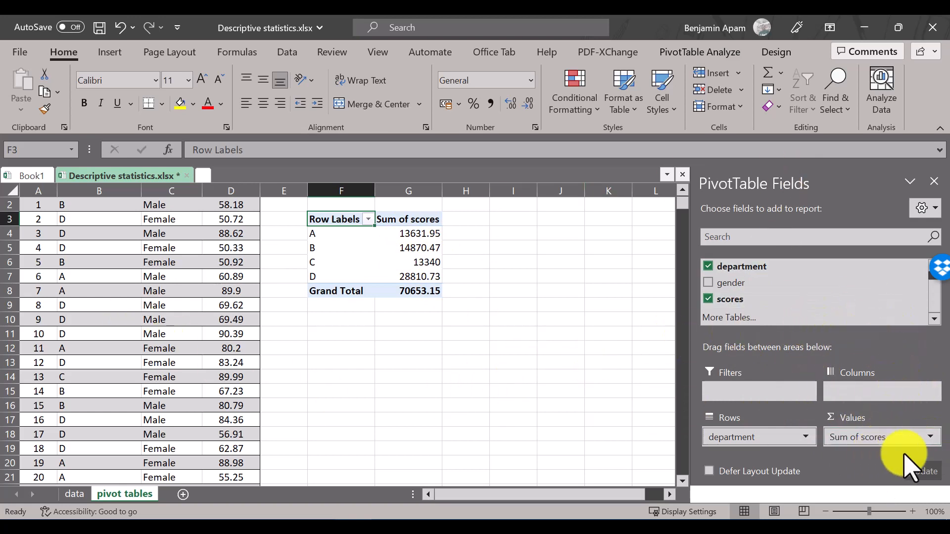
Set the scores value field to summarise by Average and give it the custom name Mean
left_click(932, 436)
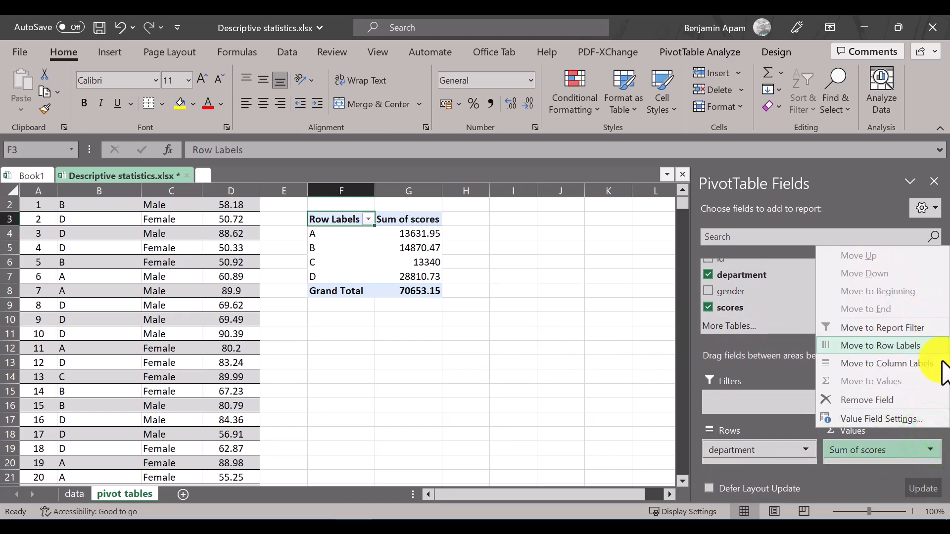
left_click(873, 418)
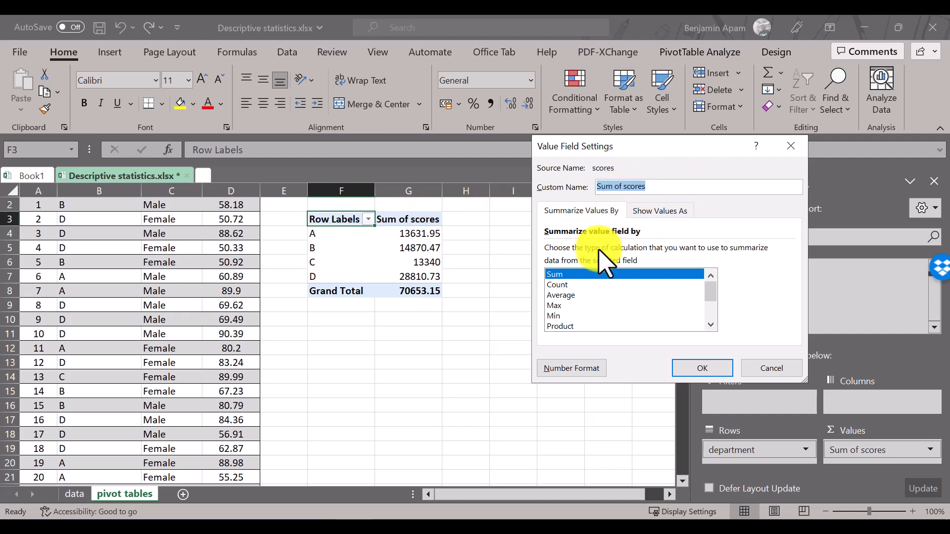
left_click(557, 296)
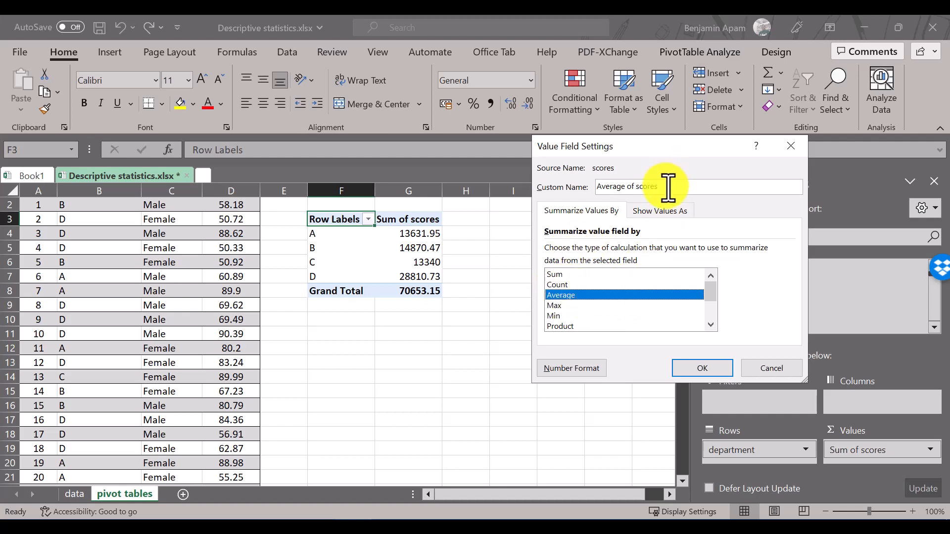
left_click_drag(666, 186, 593, 190)
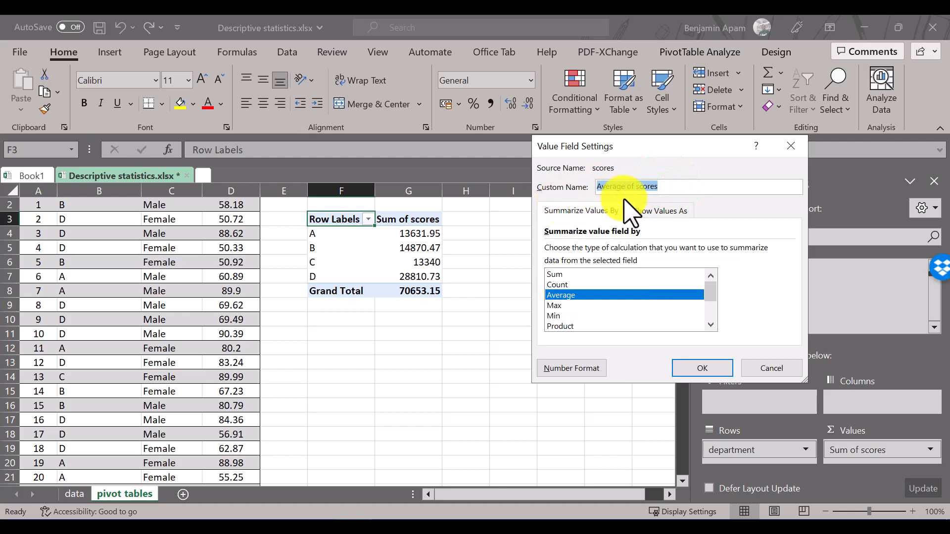
type("Mean")
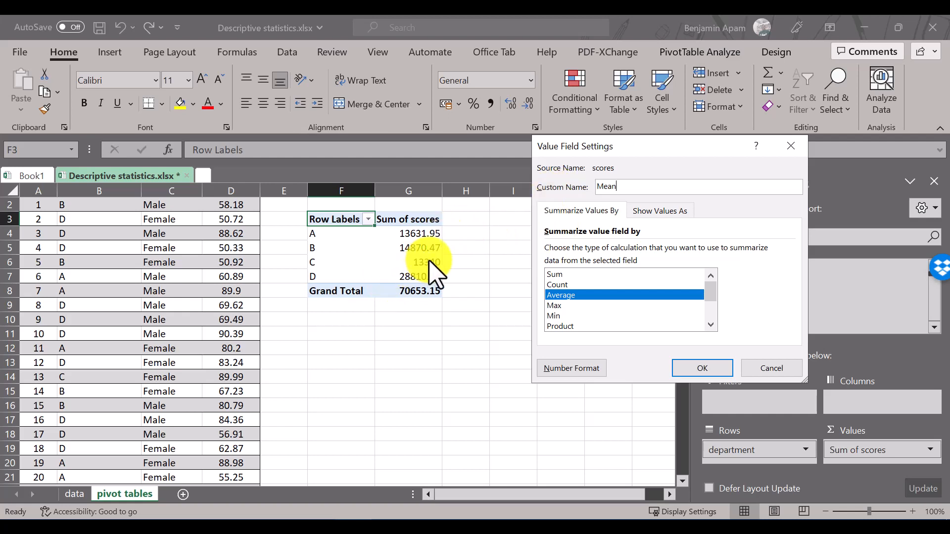
Apply the custom number format 0.00 to the Mean field and check the department means in the PivotTable
left_click(549, 372)
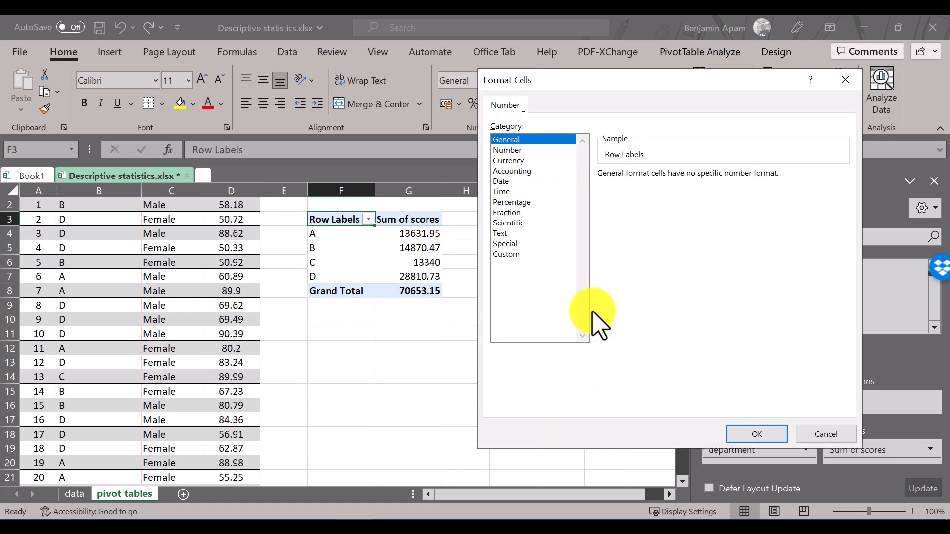
left_click(508, 254)
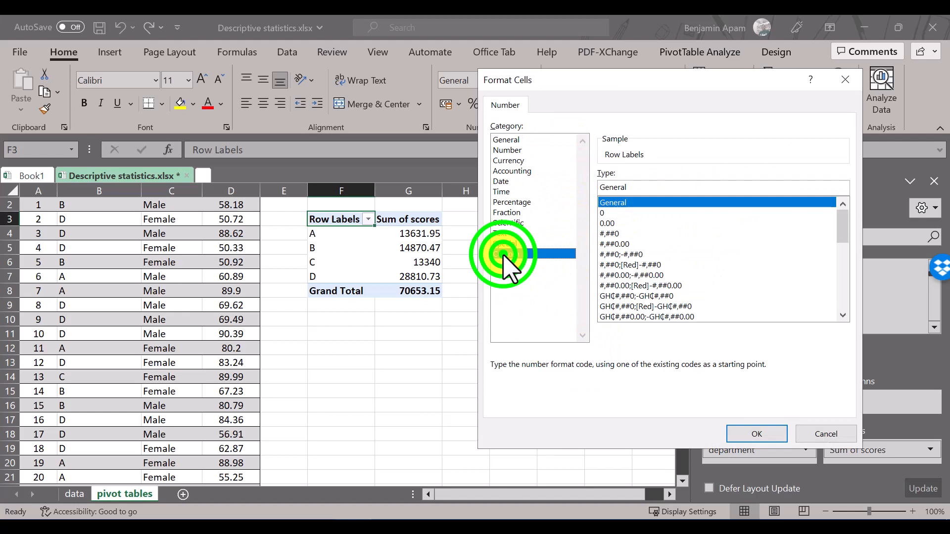
left_click(610, 224)
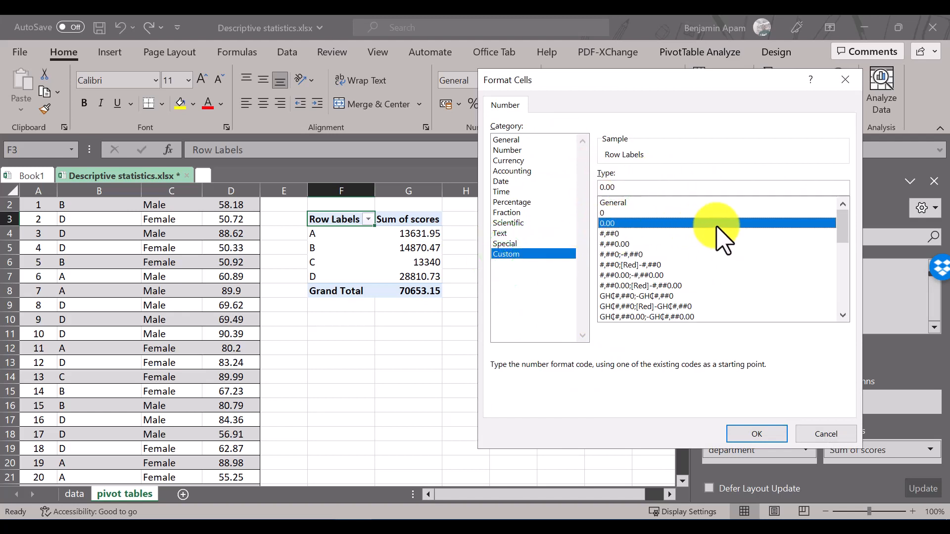
left_click(753, 436)
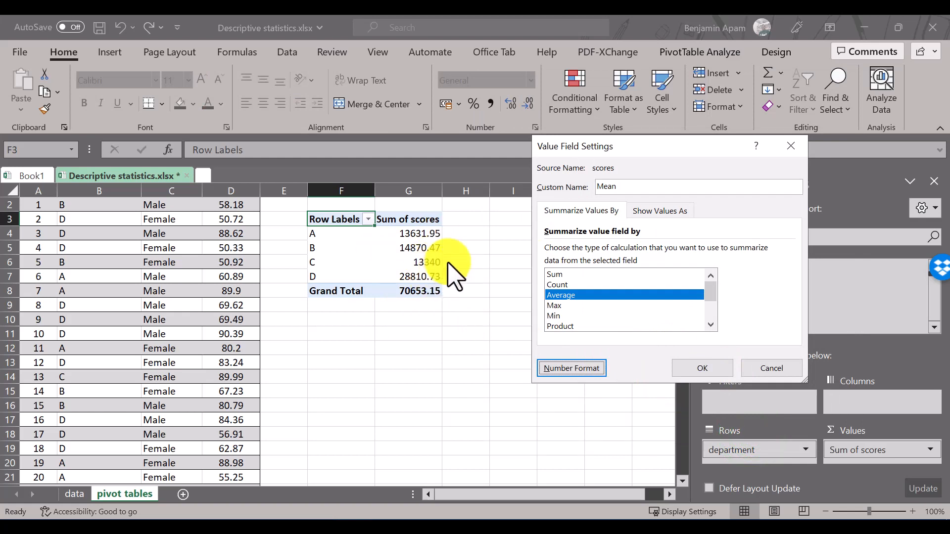
left_click(699, 371)
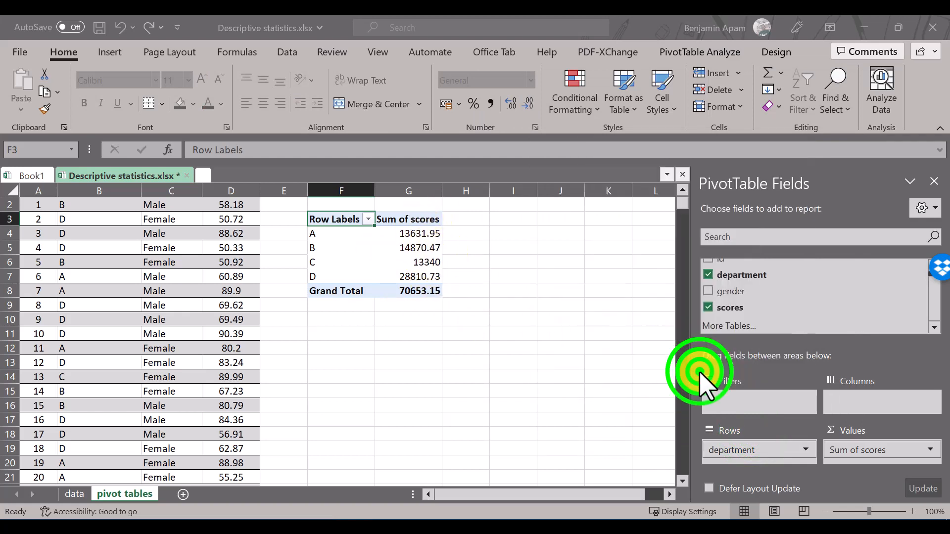
left_click(394, 234)
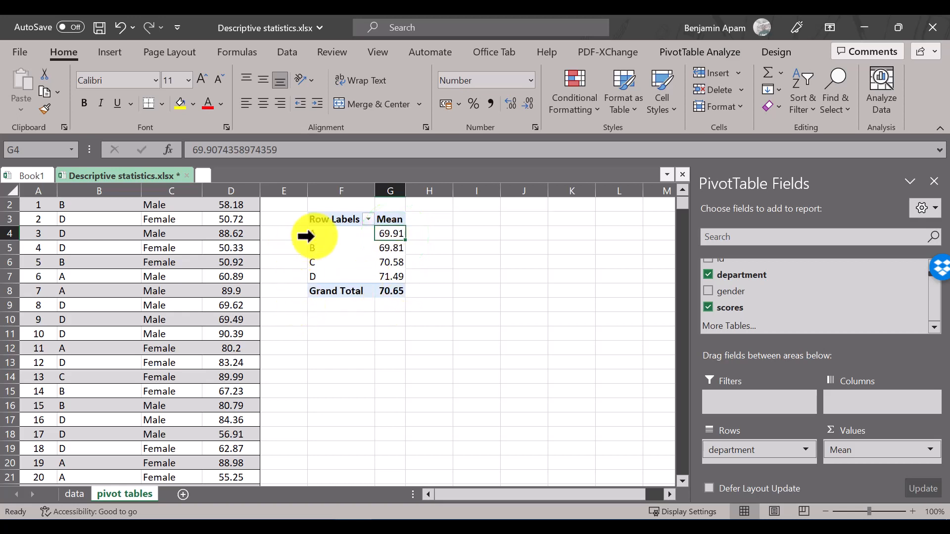
left_click(388, 277)
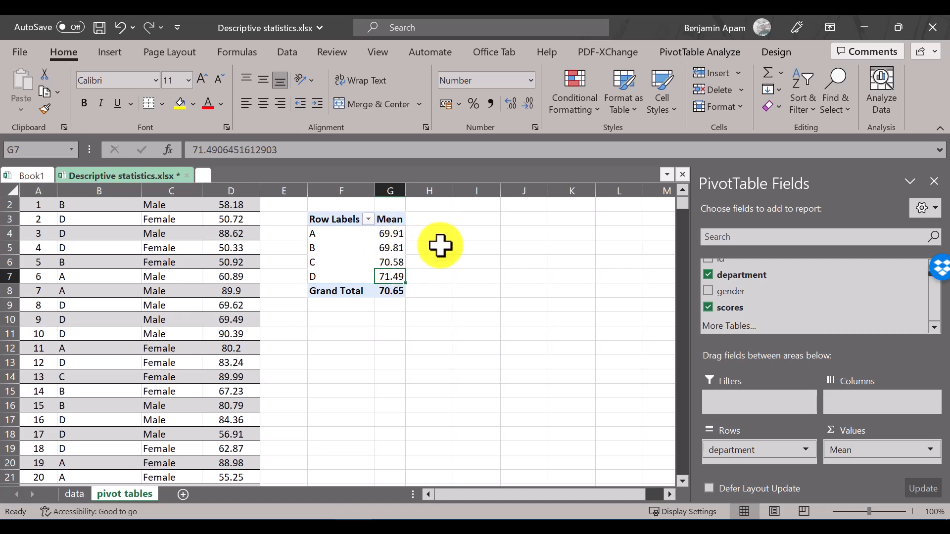
mouse_move(400, 286)
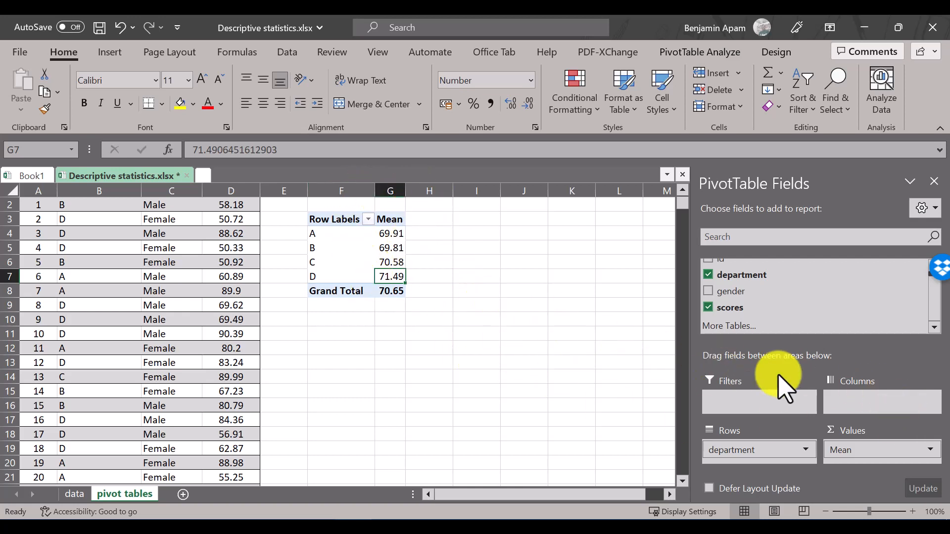
Change the PivotTable's scores value field from Average to the Var calculation
left_click(930, 451)
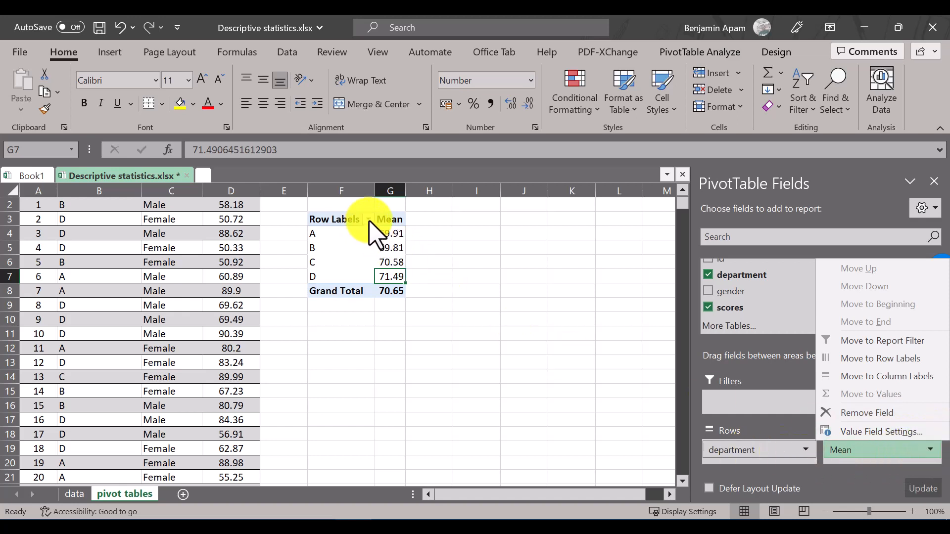
left_click(389, 231)
right_click(392, 234)
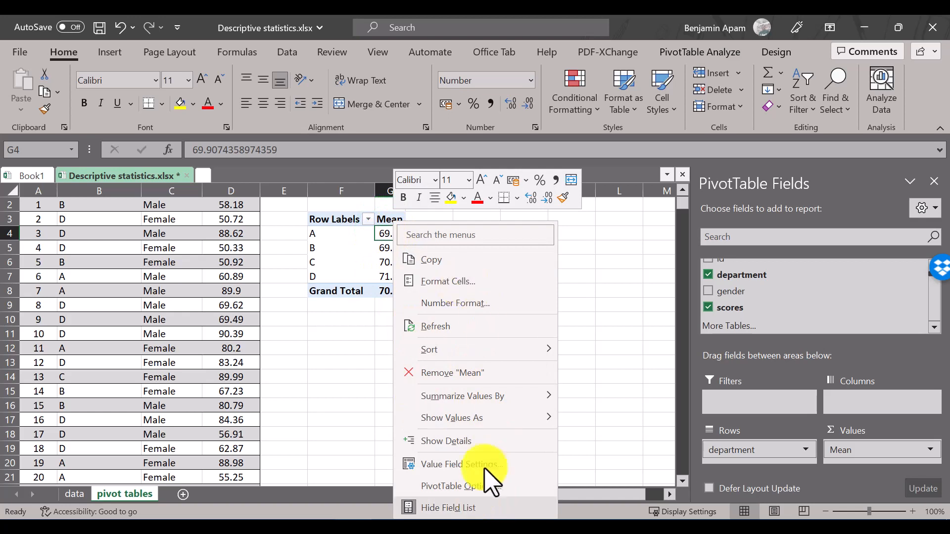
mouse_move(512, 418)
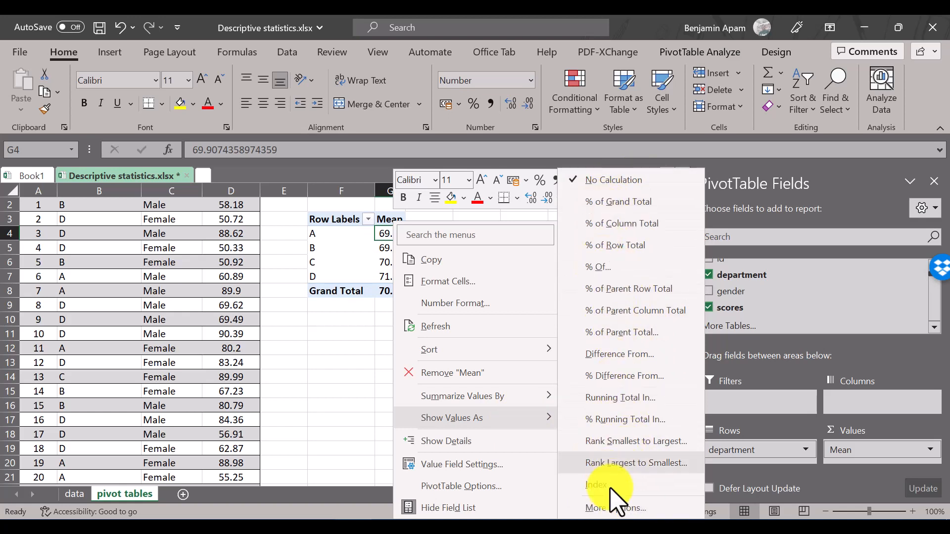
left_click(624, 513)
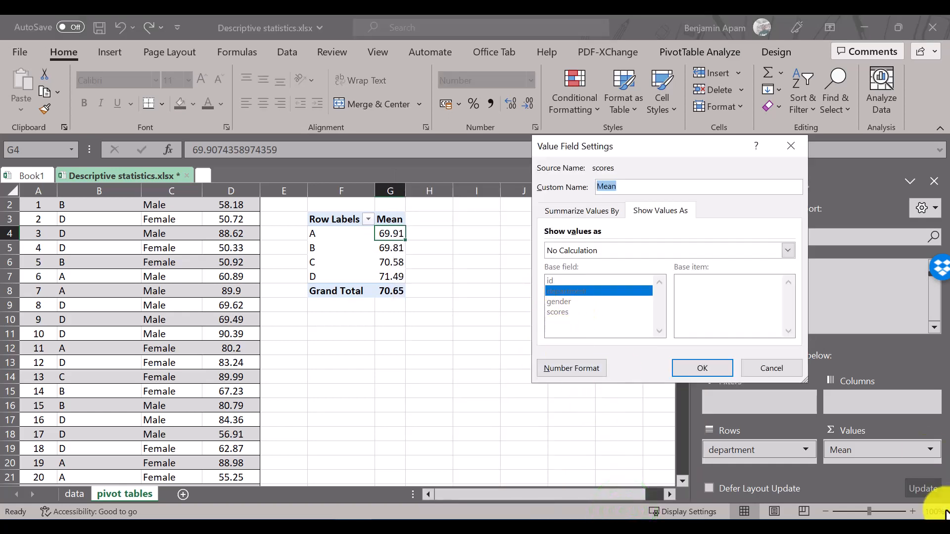
left_click_drag(658, 147, 585, 144)
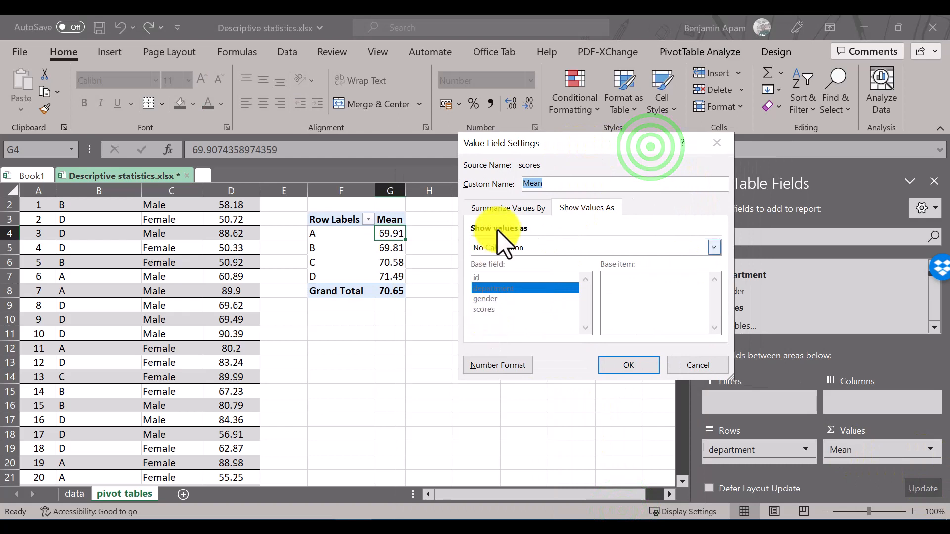
left_click(512, 208)
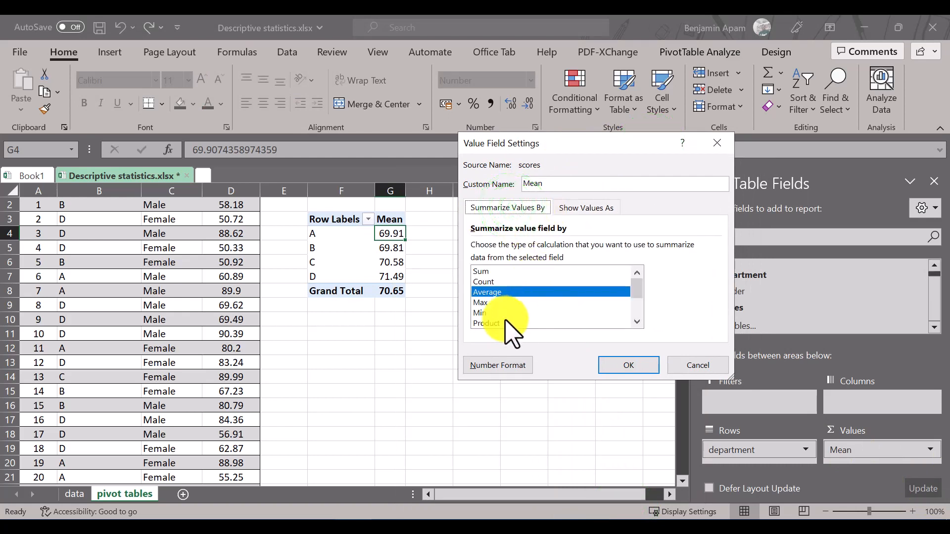
scroll(520, 317, "down", 1)
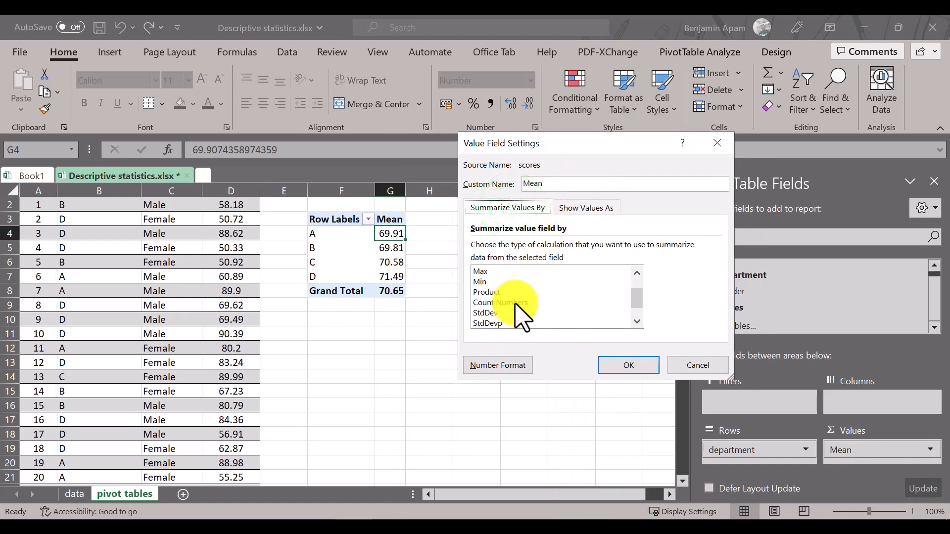
left_click(496, 313)
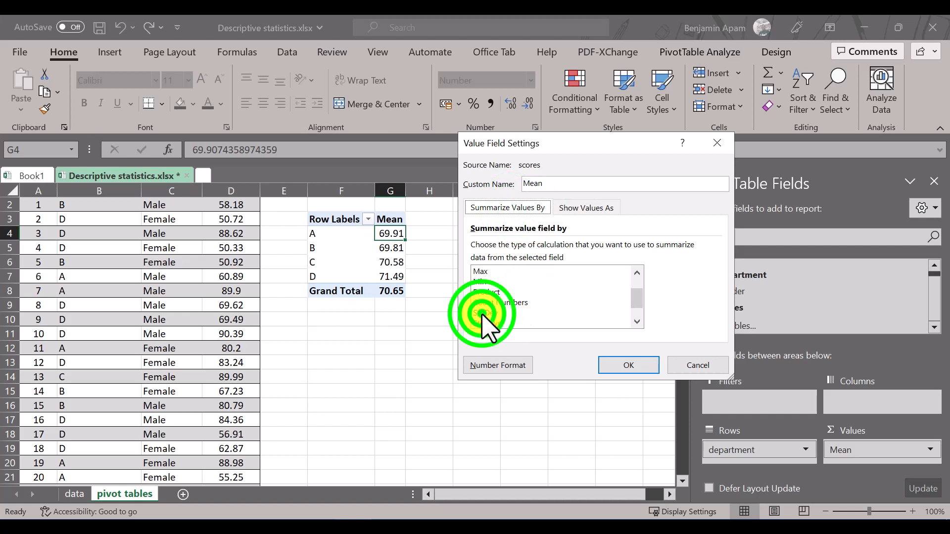
scroll(544, 322, "down", 1)
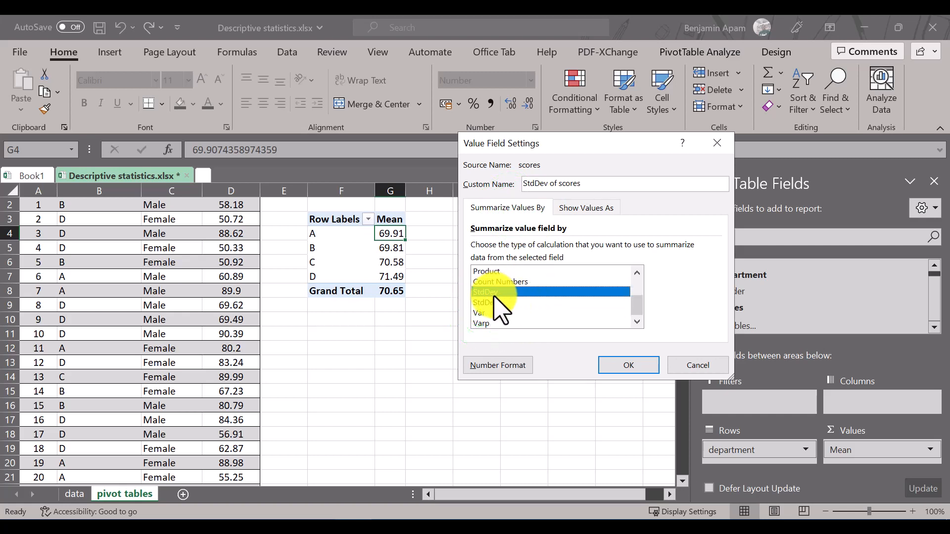
left_click(481, 313)
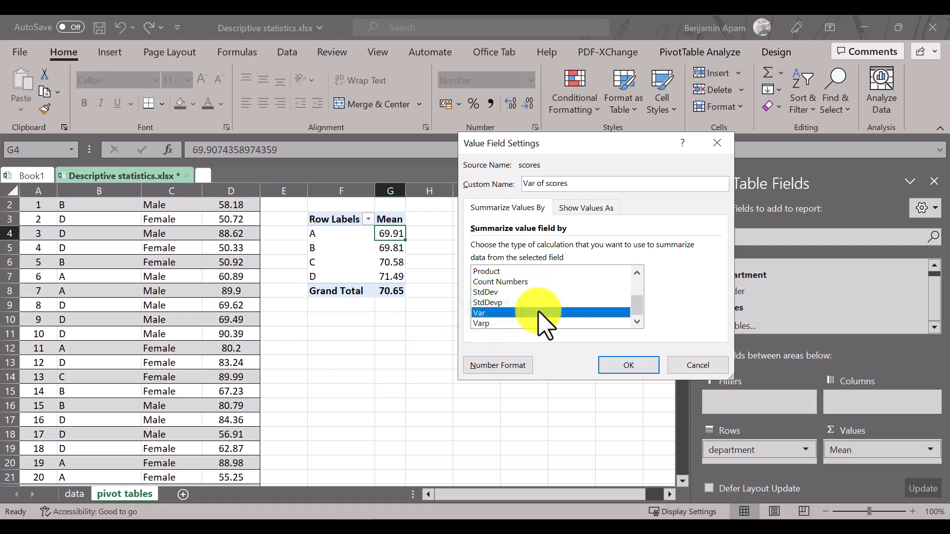
left_click(628, 367)
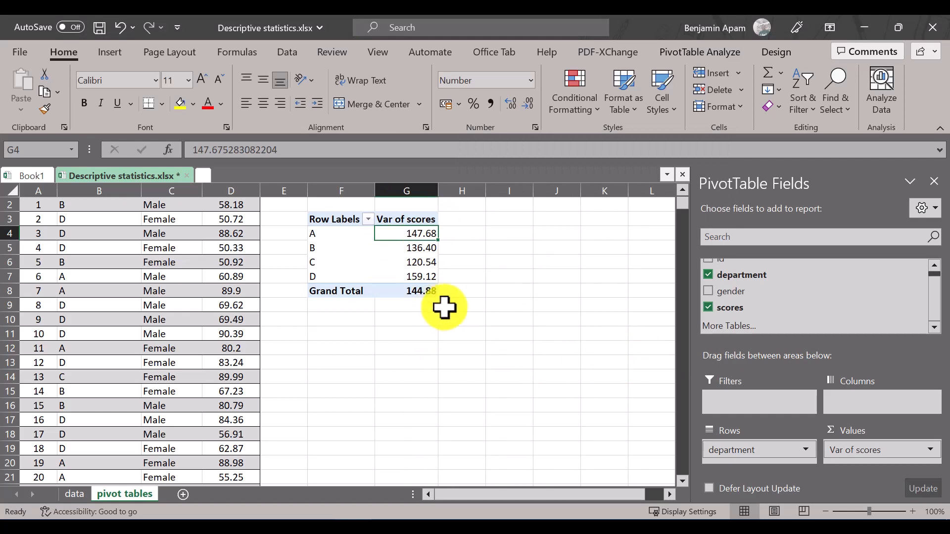
Summarise the scores value field by StdDev and give it the custom name Std. Dev
right_click(416, 236)
mouse_move(560, 422)
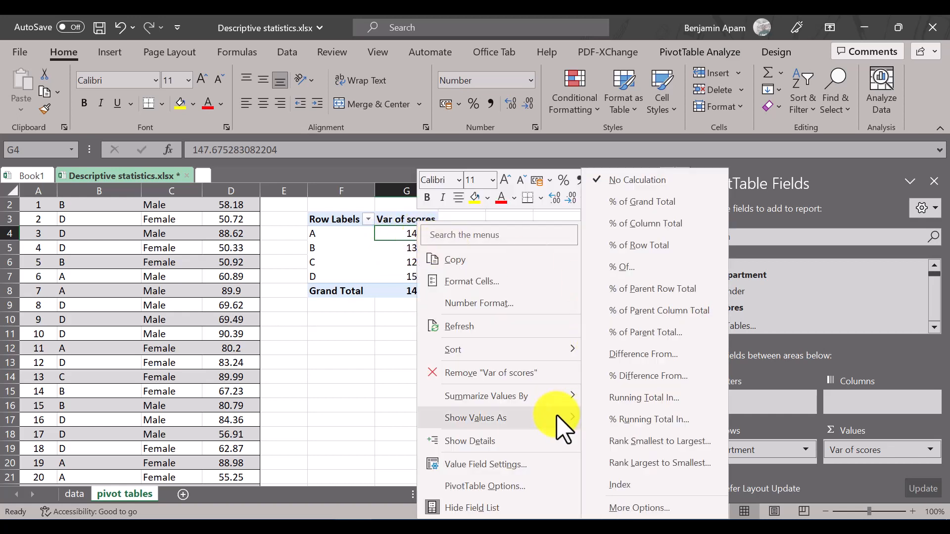
left_click(638, 508)
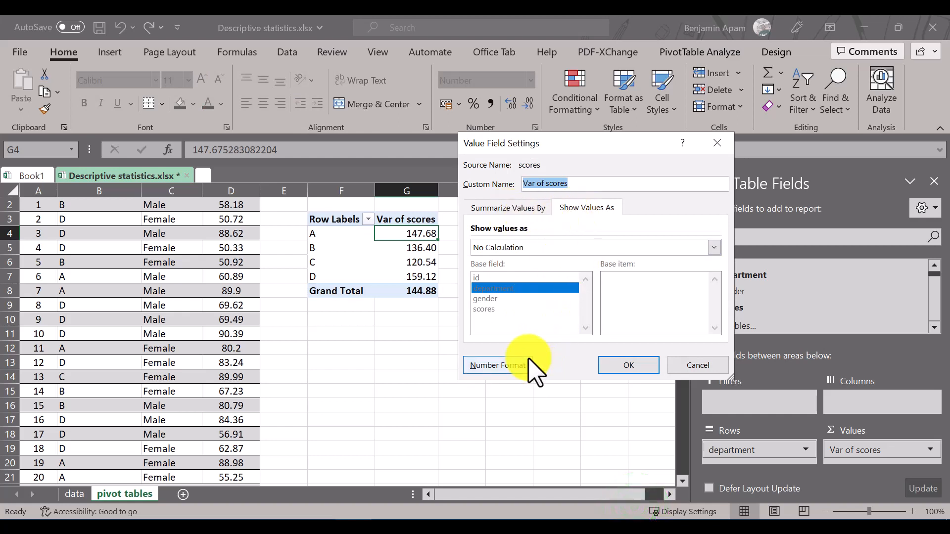
left_click(507, 207)
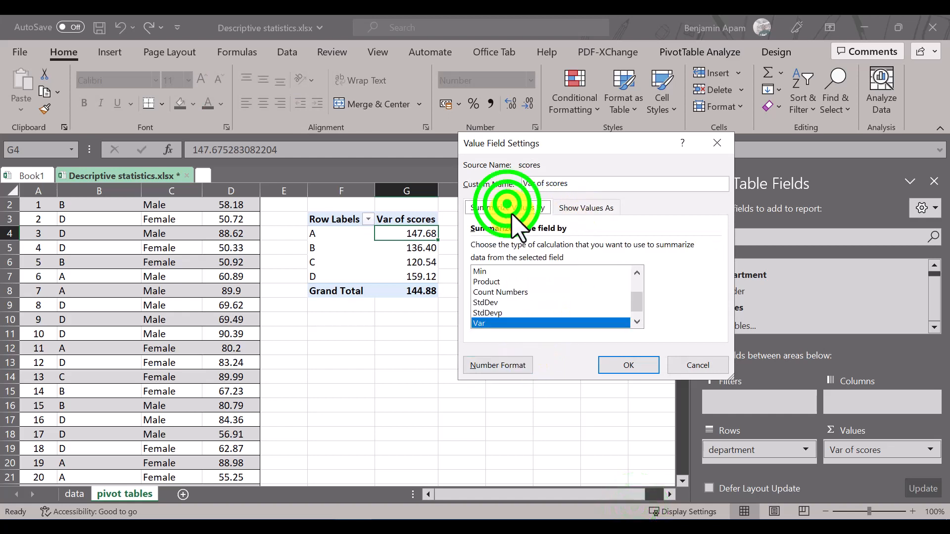
left_click(494, 302)
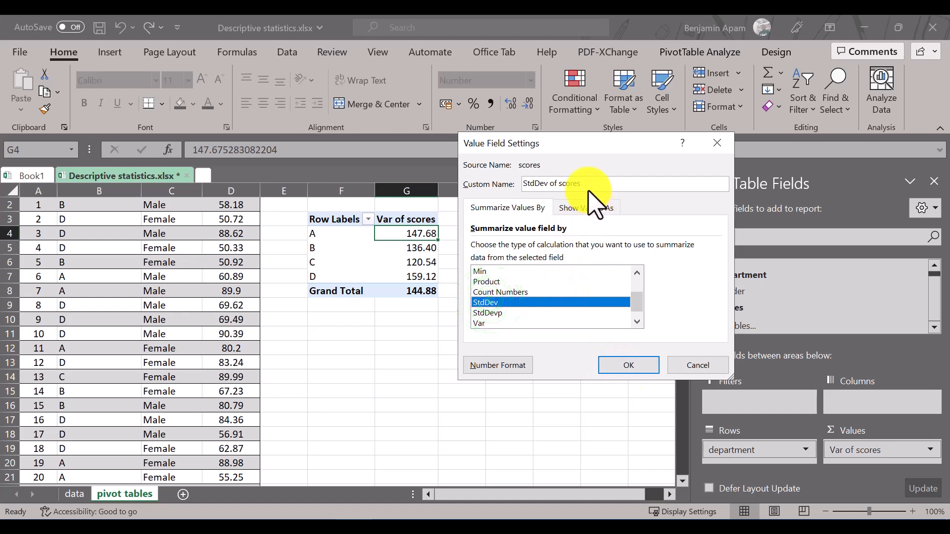
left_click_drag(583, 184, 514, 193)
type("Std. Dev.")
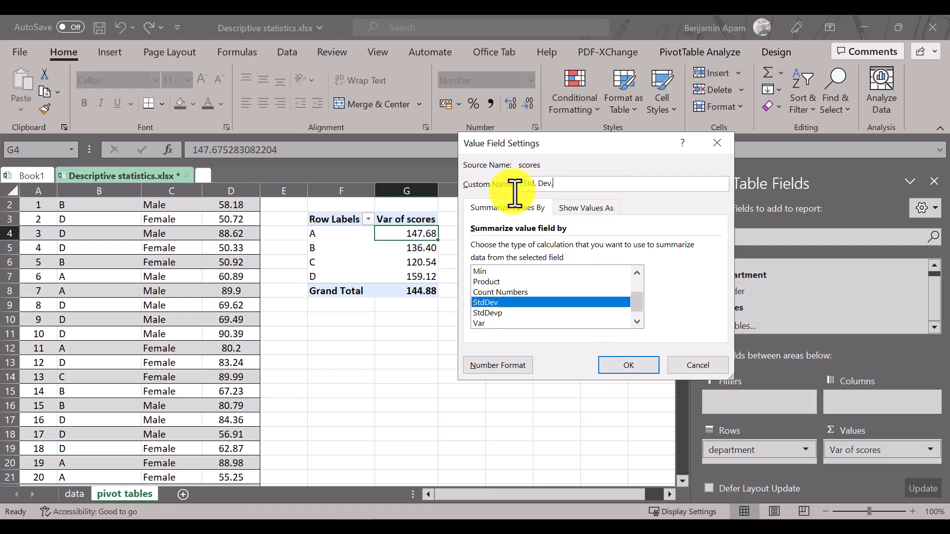
left_click(633, 370)
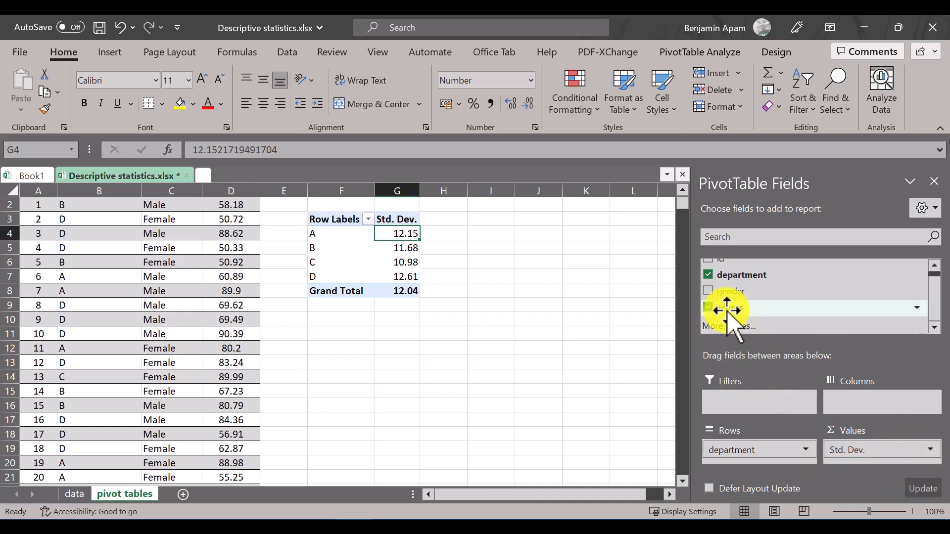
Add scores to the PivotTable values a second time, summarised by Average with the custom name Mean
left_click_drag(724, 308, 863, 451)
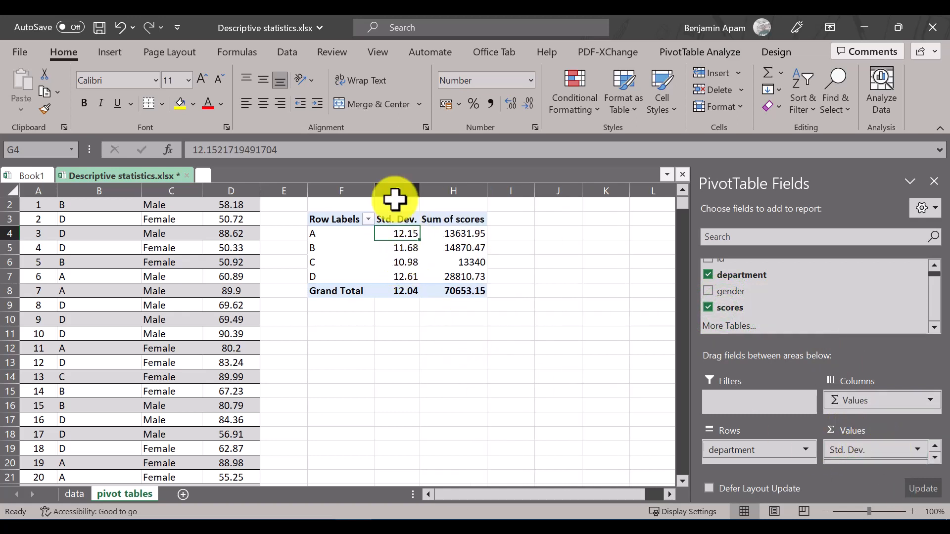
left_click(459, 240)
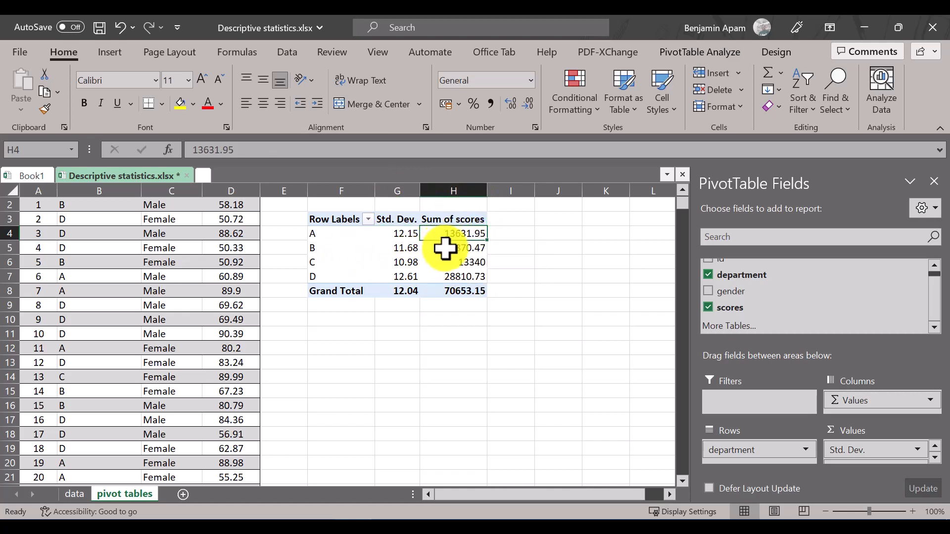
right_click(452, 233)
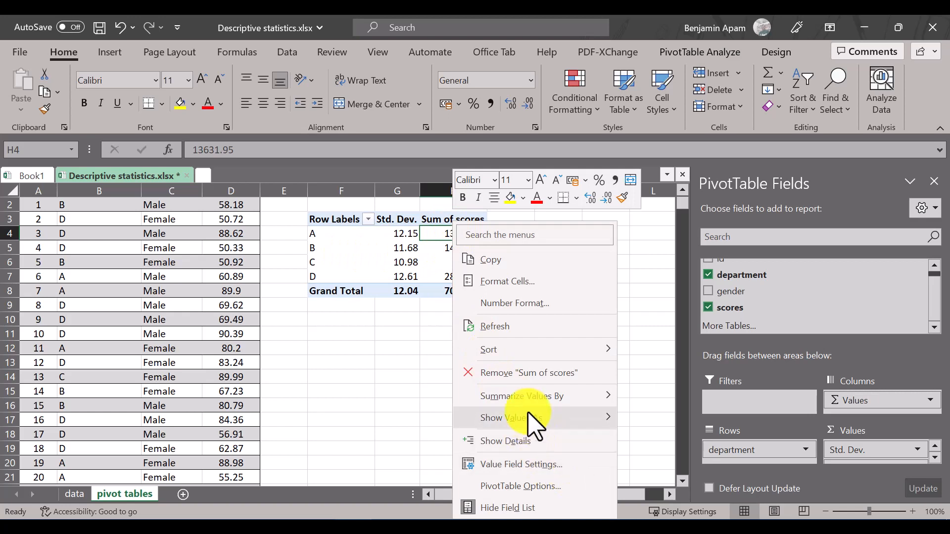
mouse_move(582, 416)
left_click(675, 508)
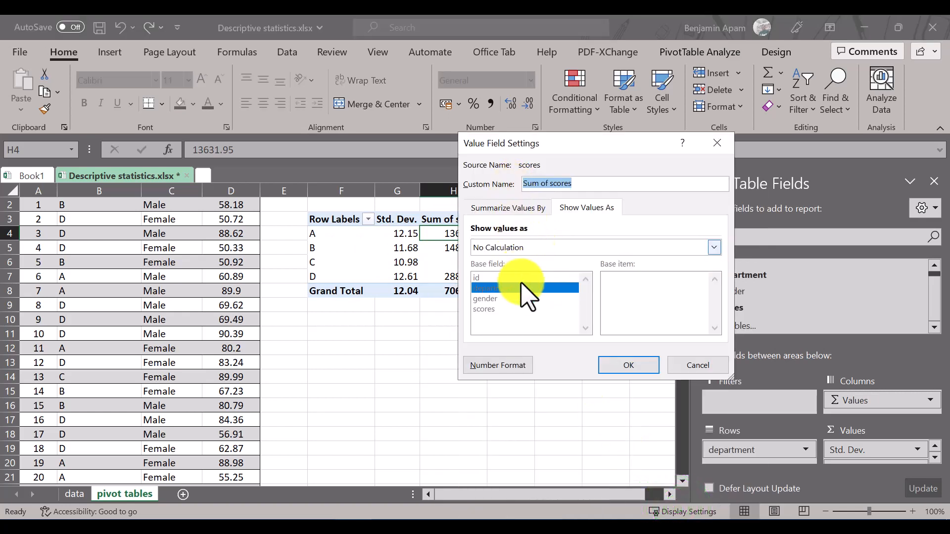
left_click(515, 207)
left_click(490, 292)
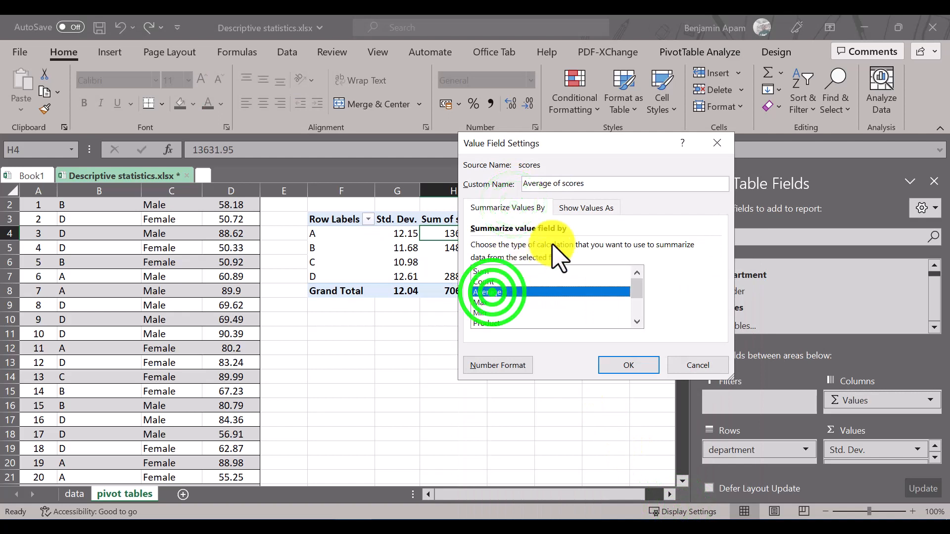
left_click(589, 184)
type("Mean")
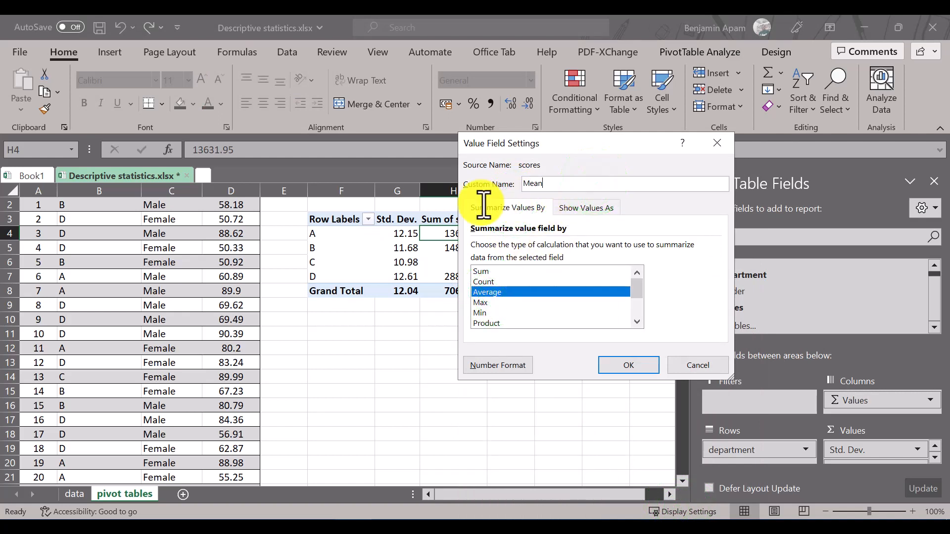
left_click(617, 370)
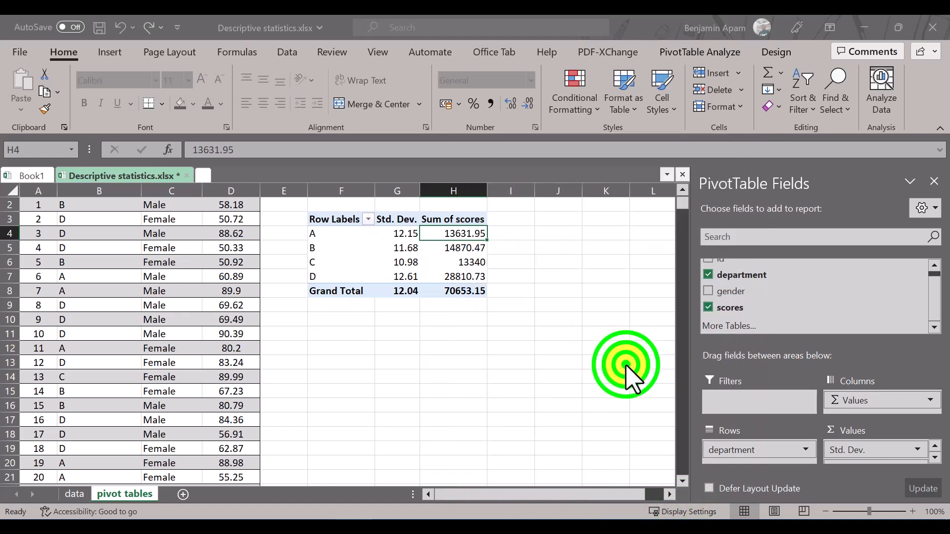
Apply a custom number format with two decimal places to the PivotTable's Mean field
right_click(459, 254)
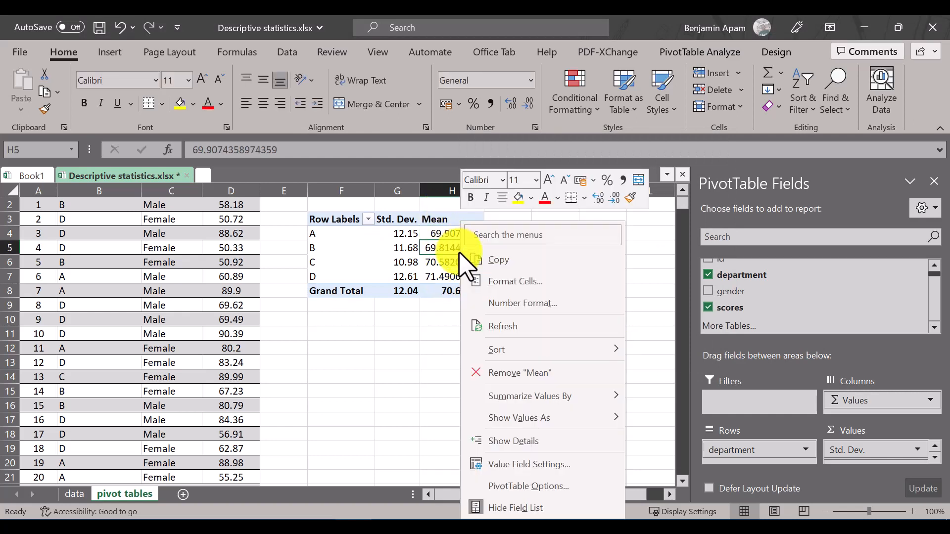
mouse_move(616, 423)
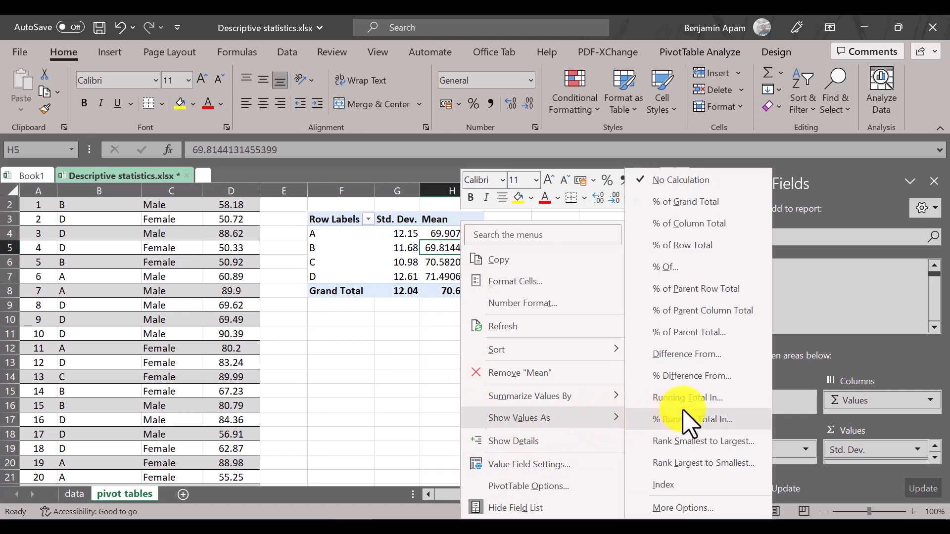
left_click(693, 506)
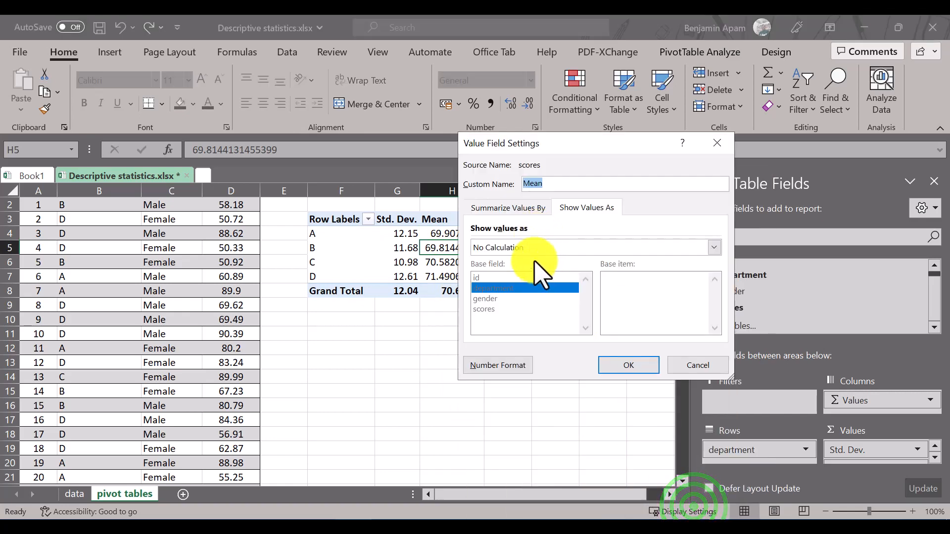
left_click(510, 208)
left_click(565, 208)
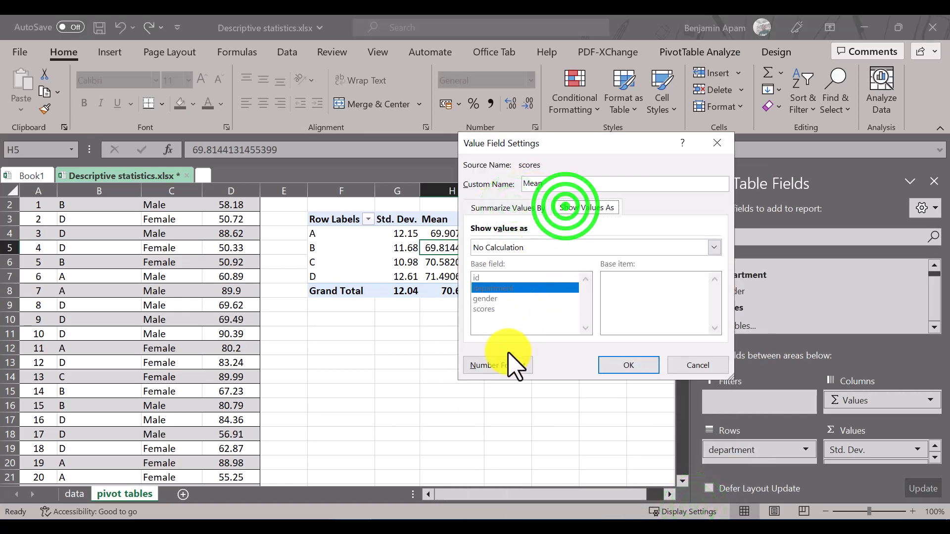
left_click(498, 365)
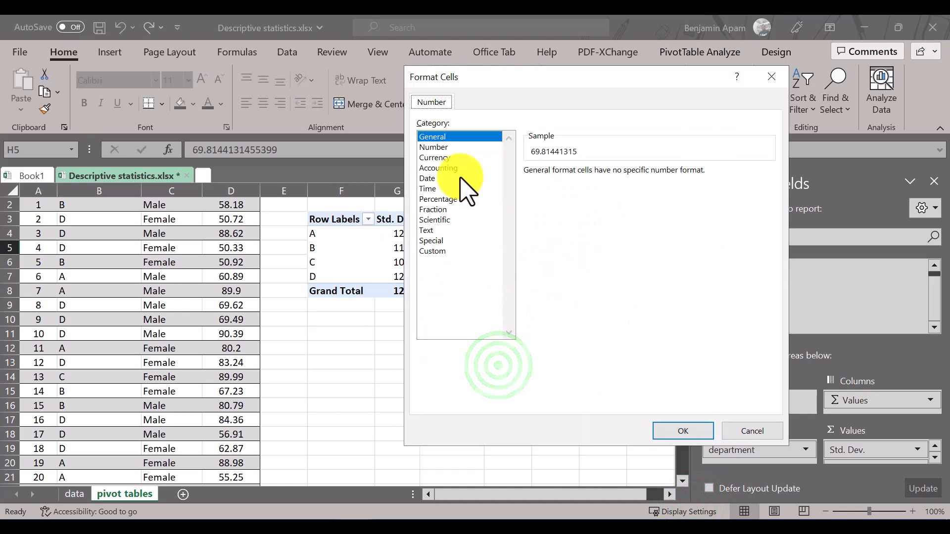
left_click(434, 251)
left_click(535, 220)
left_click(702, 436)
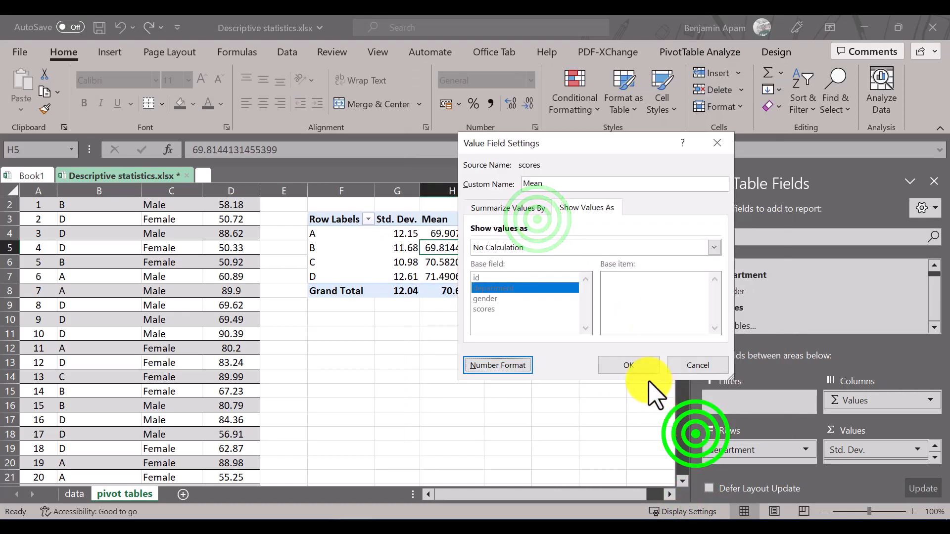
left_click(631, 362)
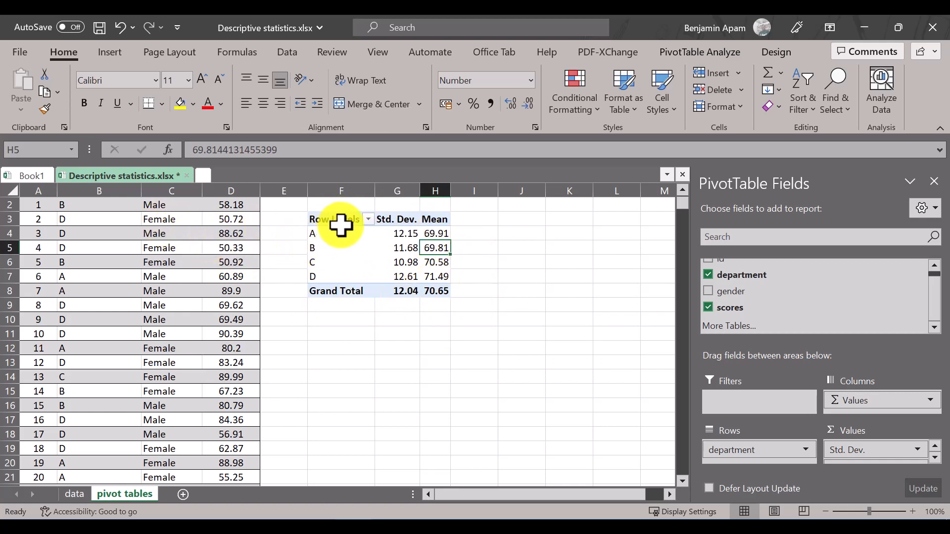
Examine the mean and standard deviation of the scores for each department in the PivotTable
left_click_drag(326, 233, 339, 271)
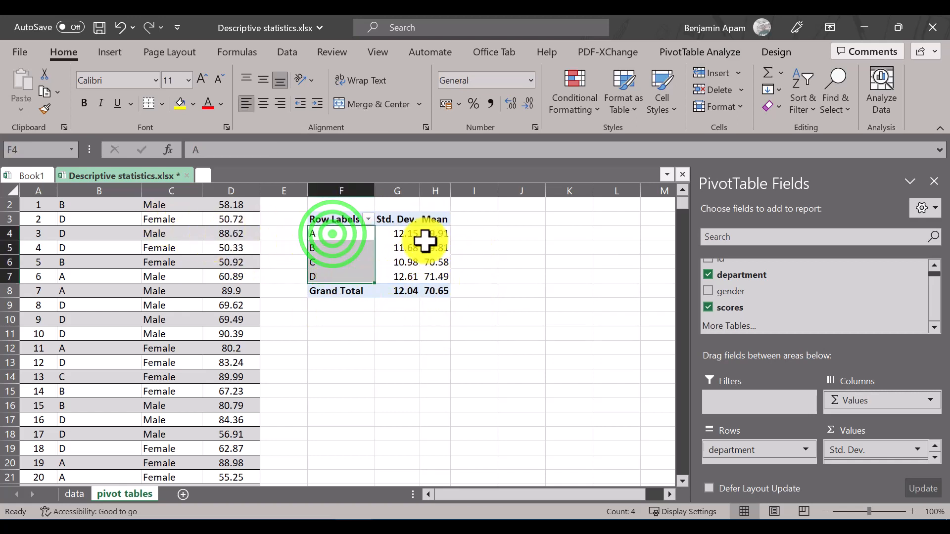
left_click_drag(439, 230, 448, 290)
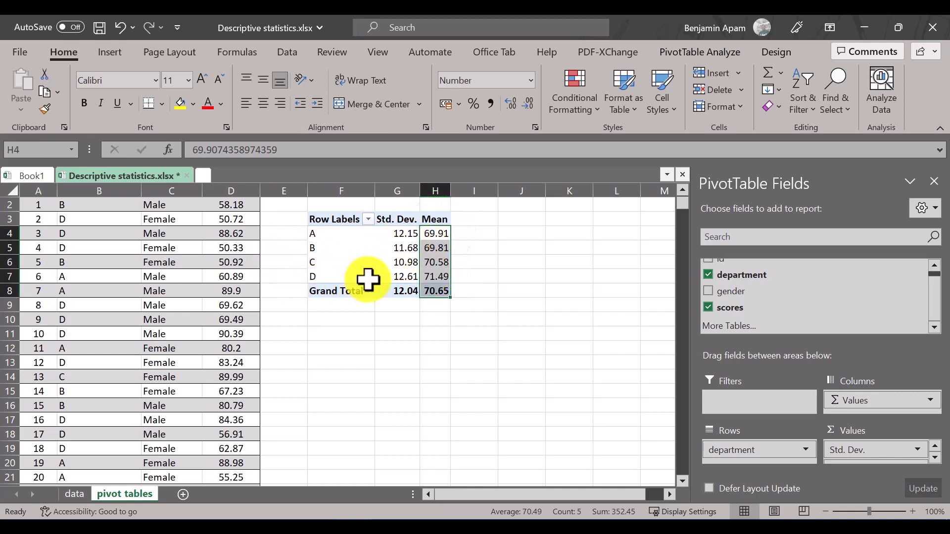
left_click(439, 319)
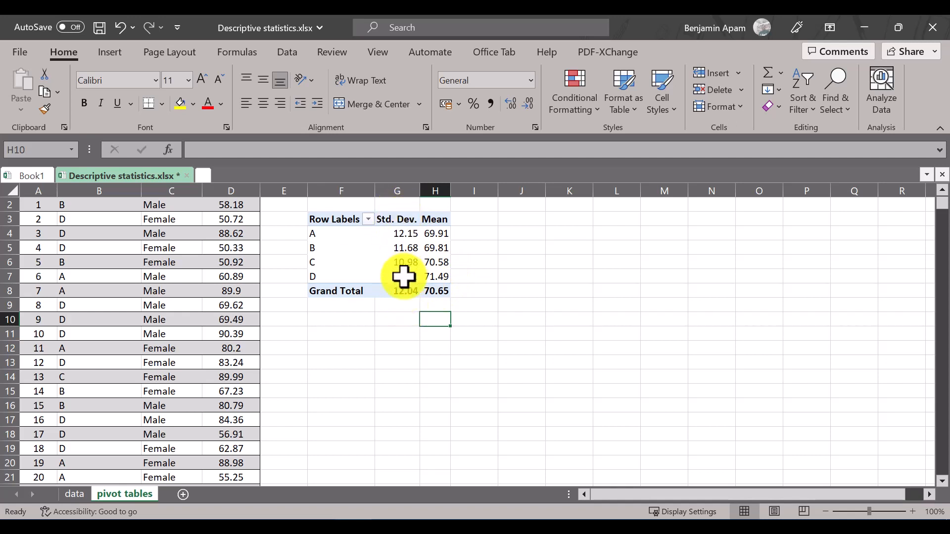
mouse_move(405, 271)
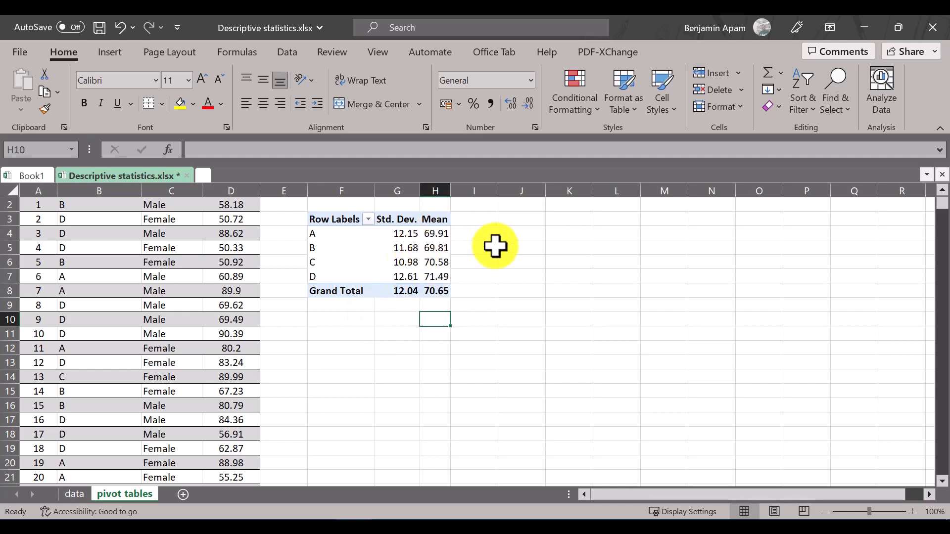
left_click(406, 279)
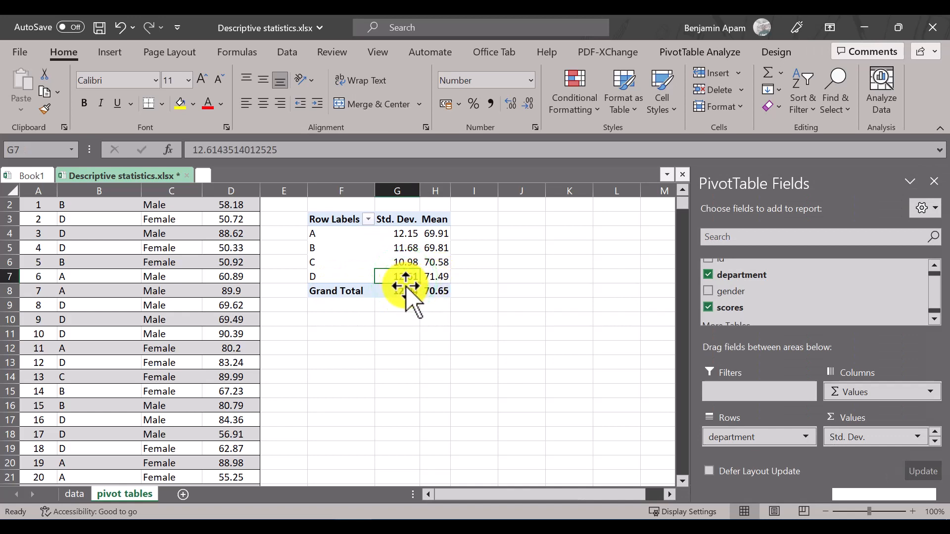
mouse_move(404, 287)
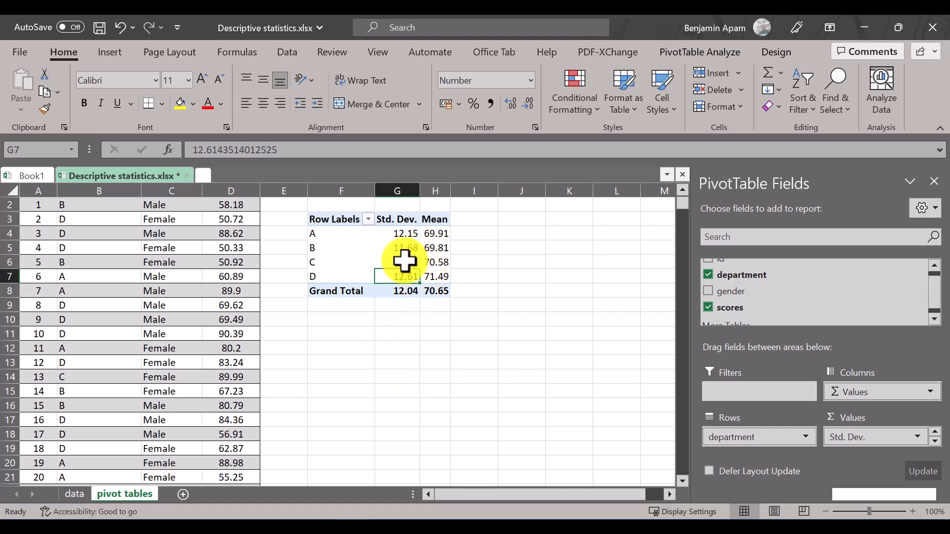
mouse_move(405, 261)
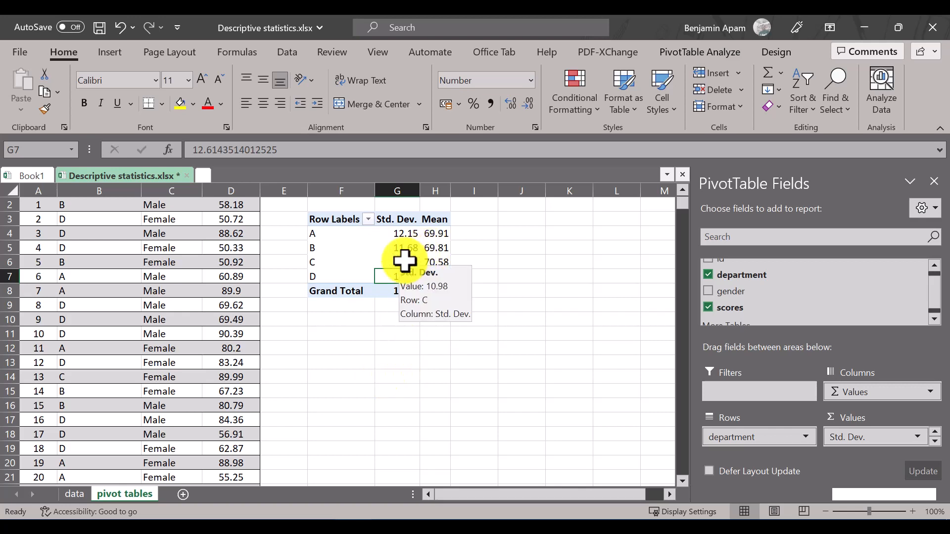
left_click(435, 248)
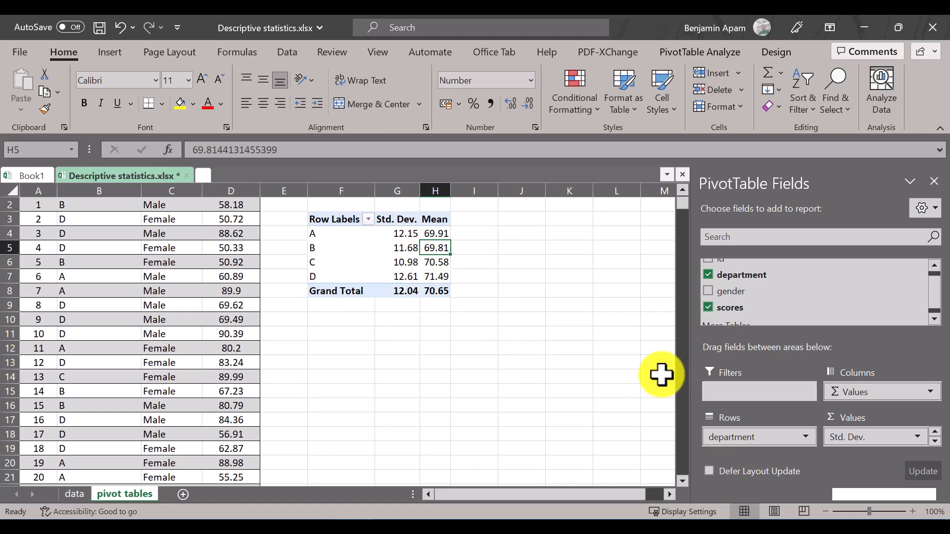
scroll(772, 297, "down", 1)
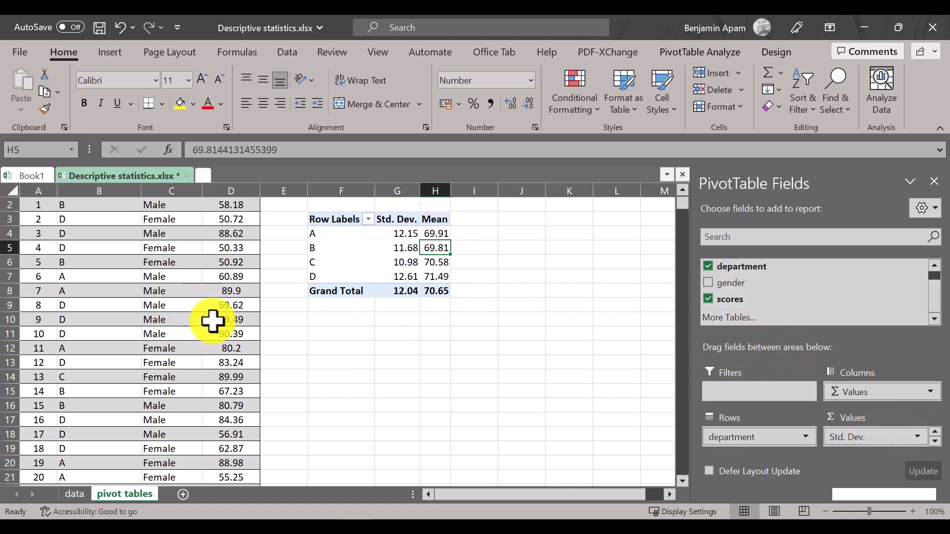
Change the scores of ids 1 and 15, both in department B, to 100 in the source table
scroll(149, 325, "up", 1)
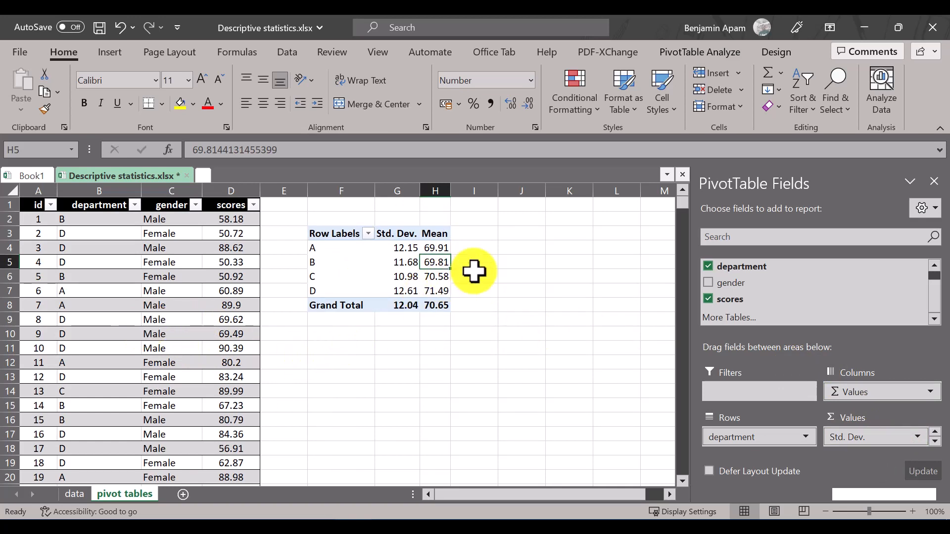
left_click(233, 219)
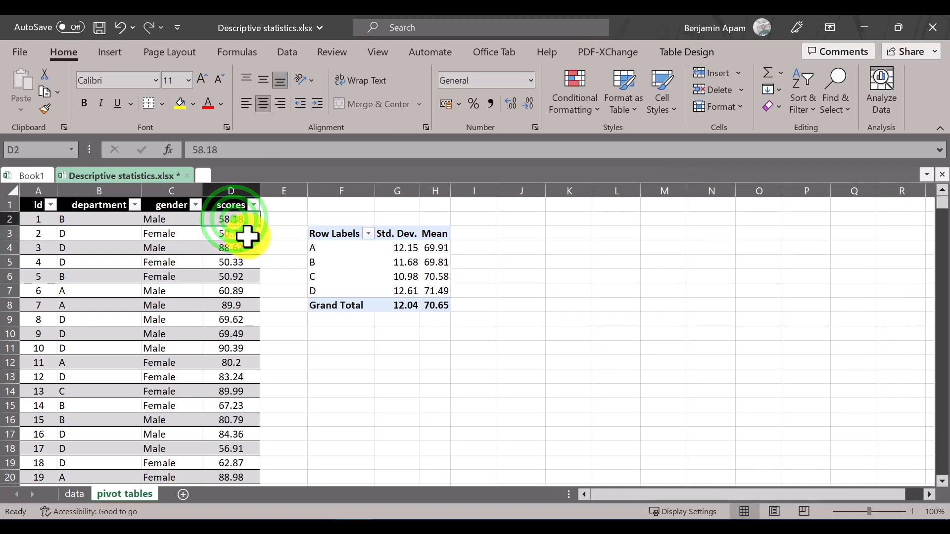
type("100")
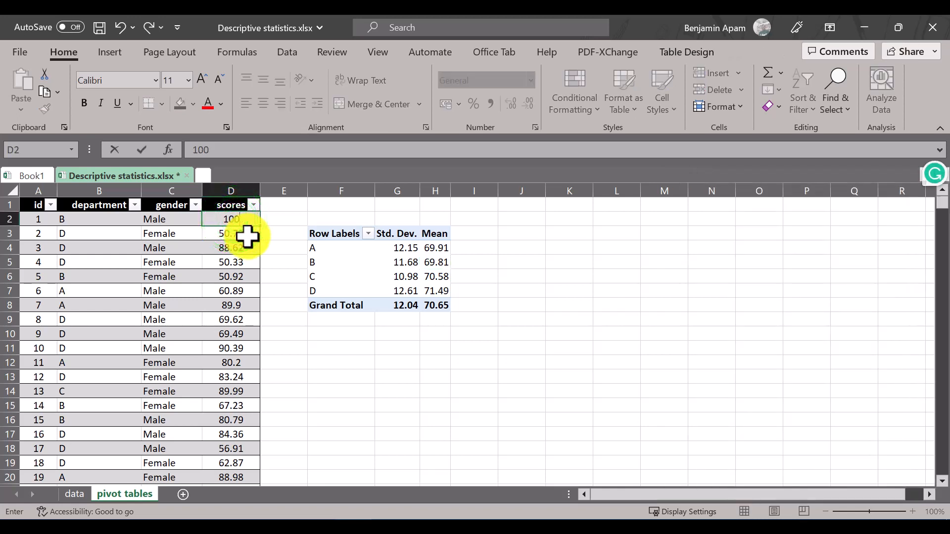
key("Return")
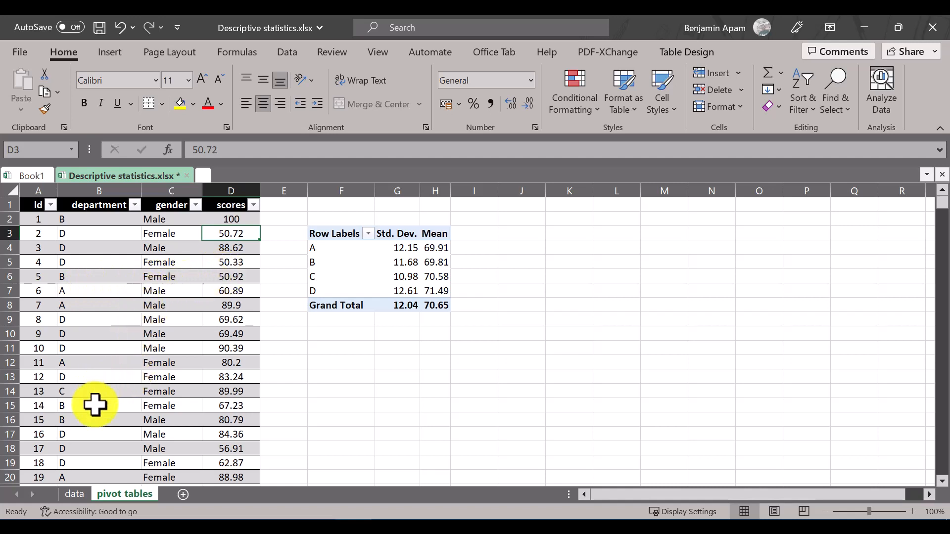
left_click(211, 422)
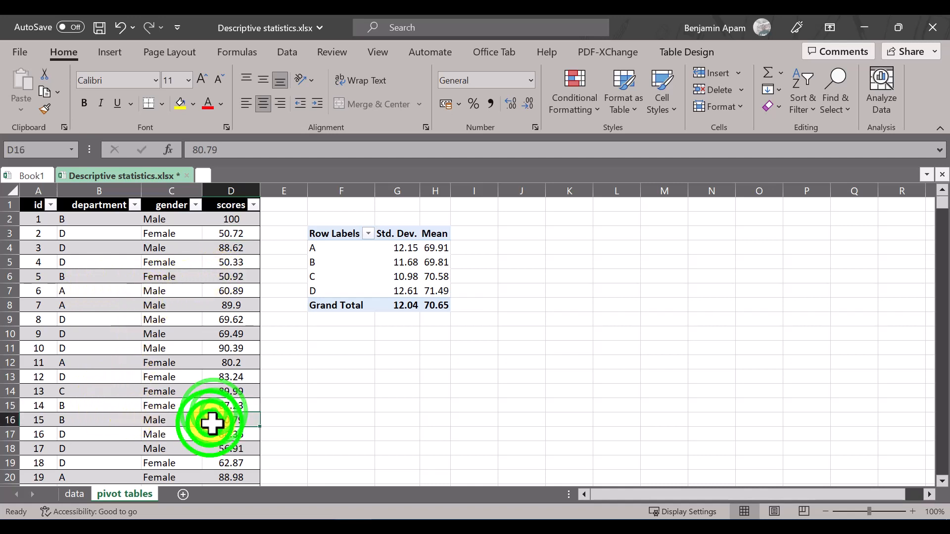
type("100")
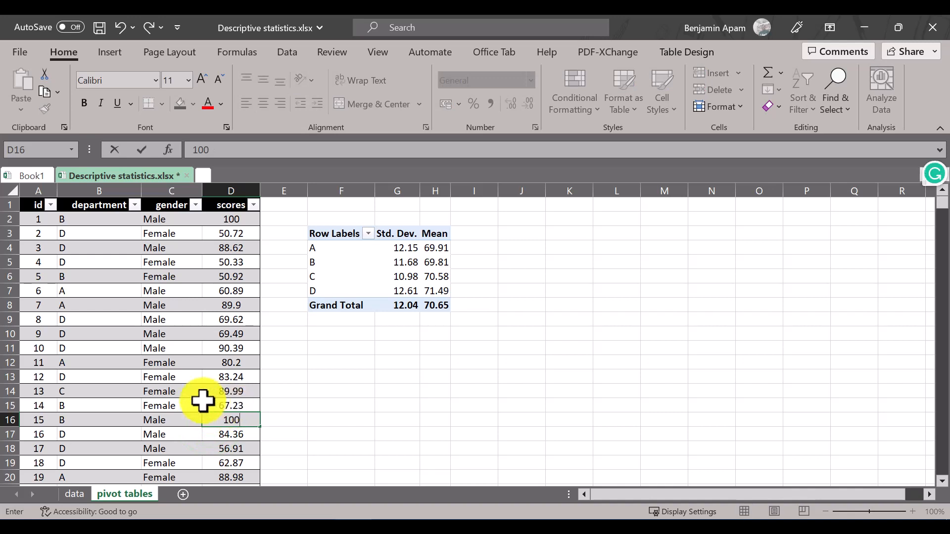
left_click(235, 359)
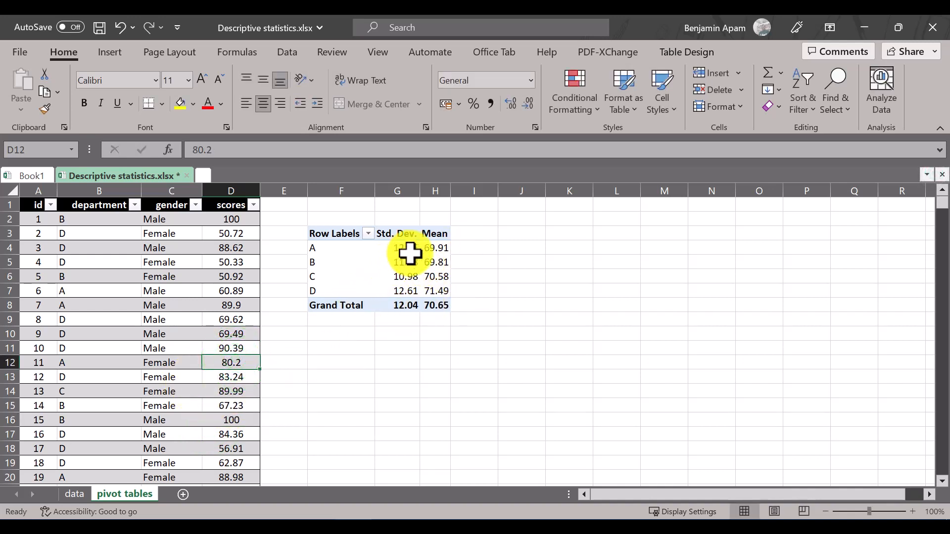
left_click(422, 266)
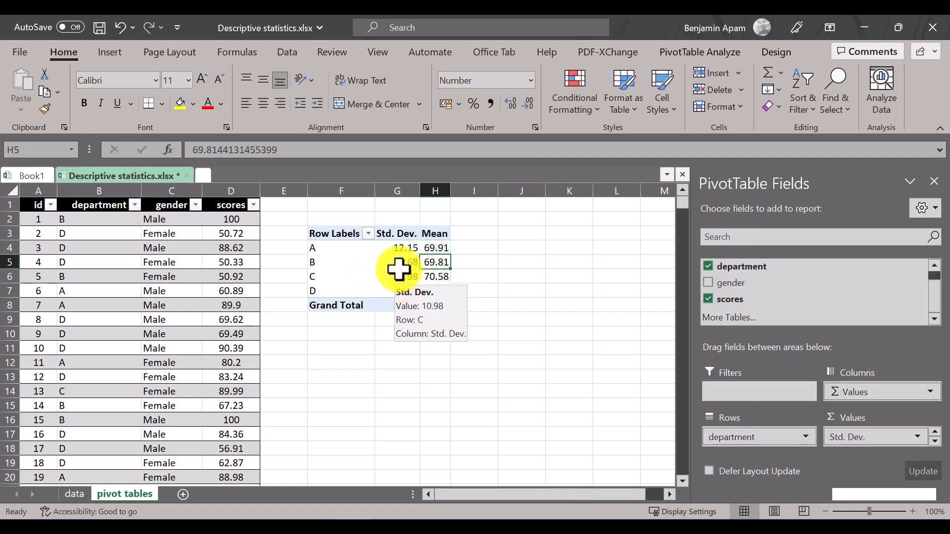
right_click(403, 261)
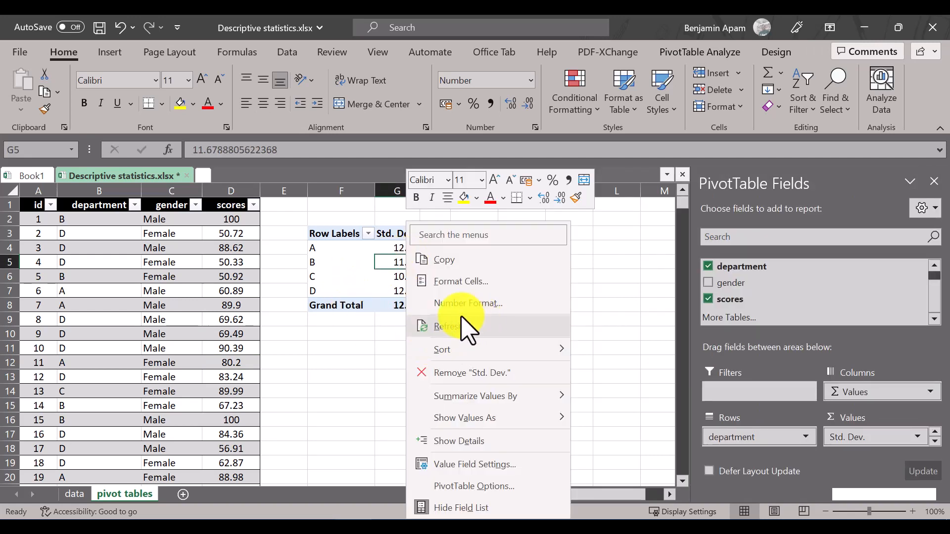
left_click(371, 257)
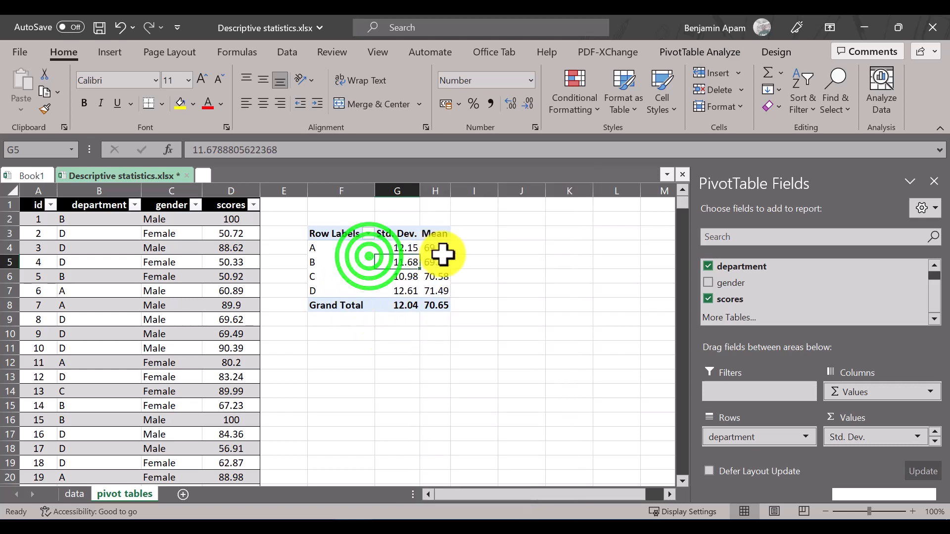
left_click(775, 53)
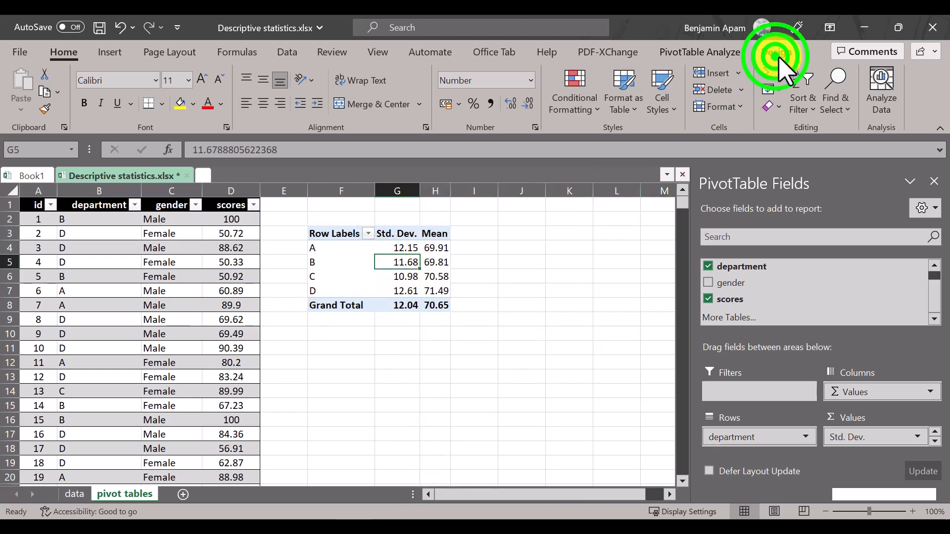
left_click(725, 54)
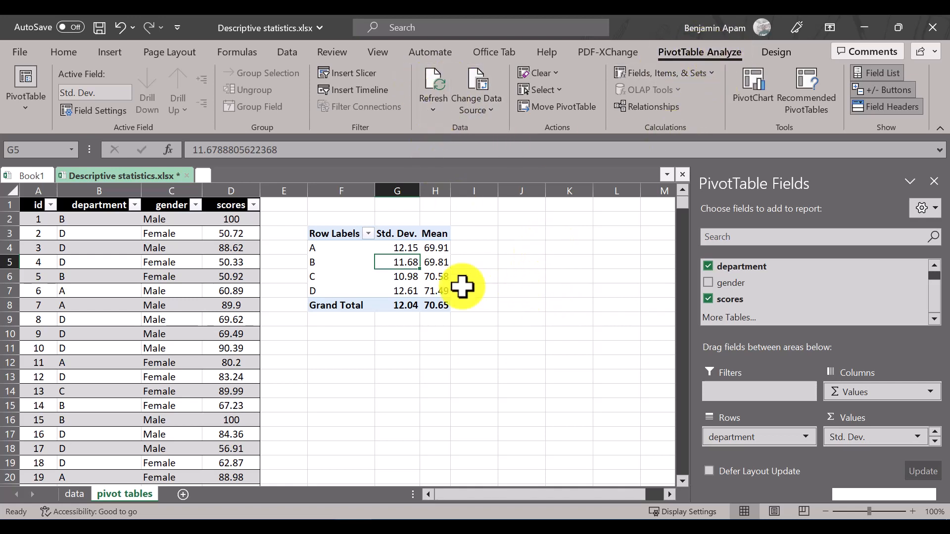
right_click(400, 262)
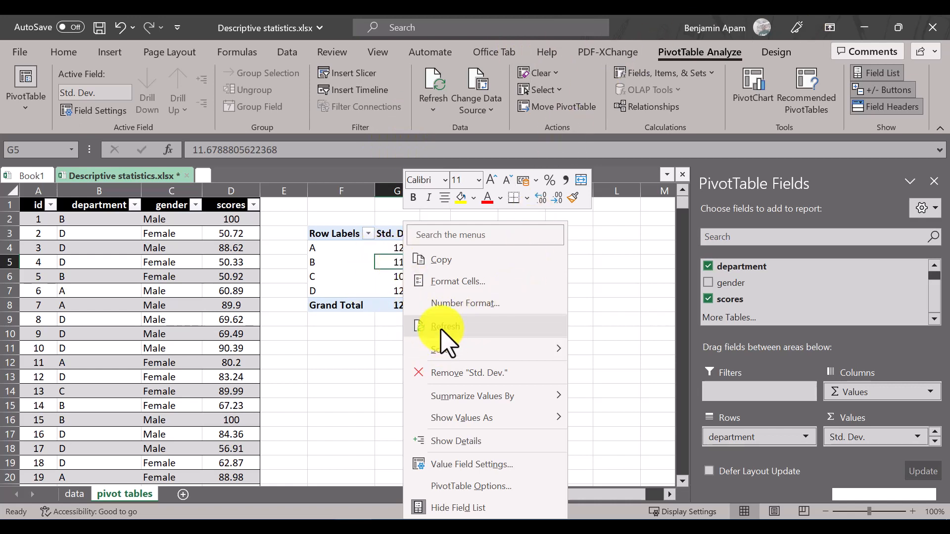
left_click(368, 294)
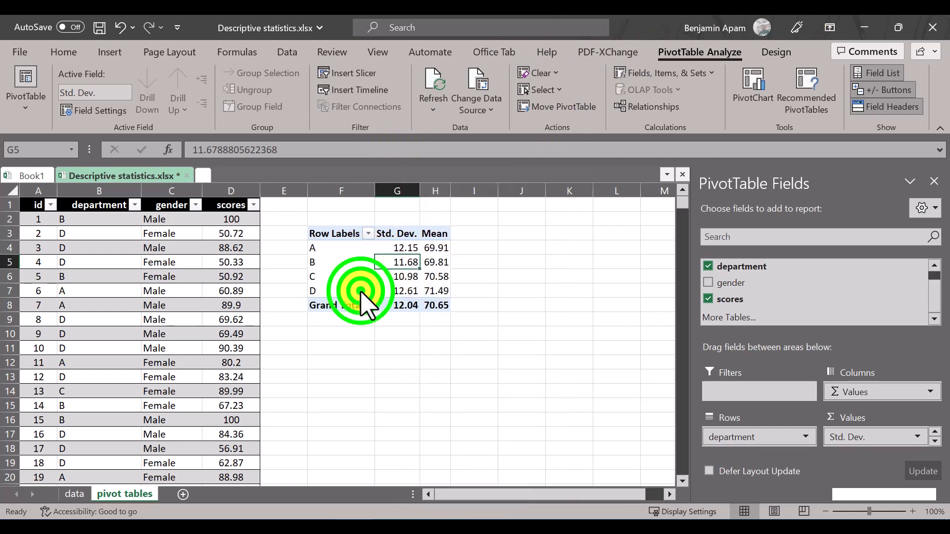
Enter department B's mean, 69.81, in cell K5 for comparison and refresh the PivotTable
left_click(438, 264)
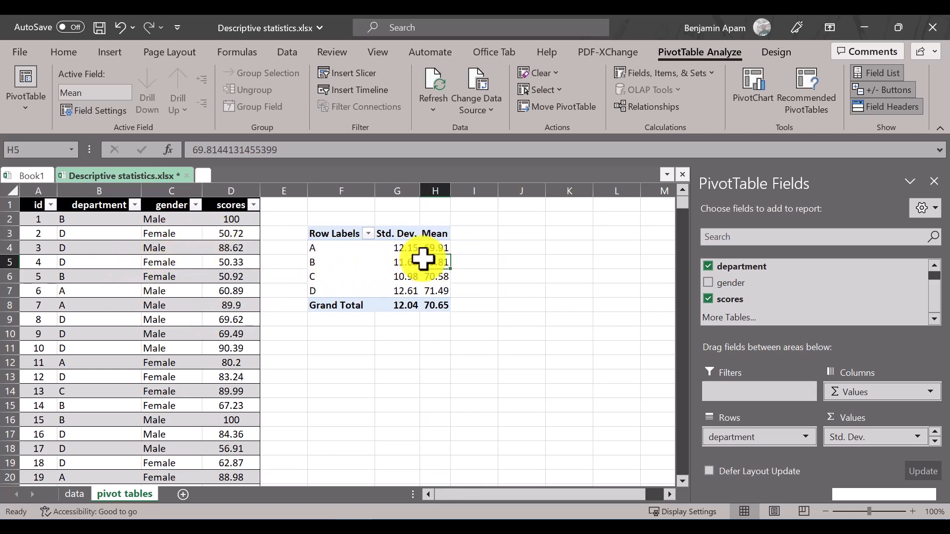
mouse_move(423, 260)
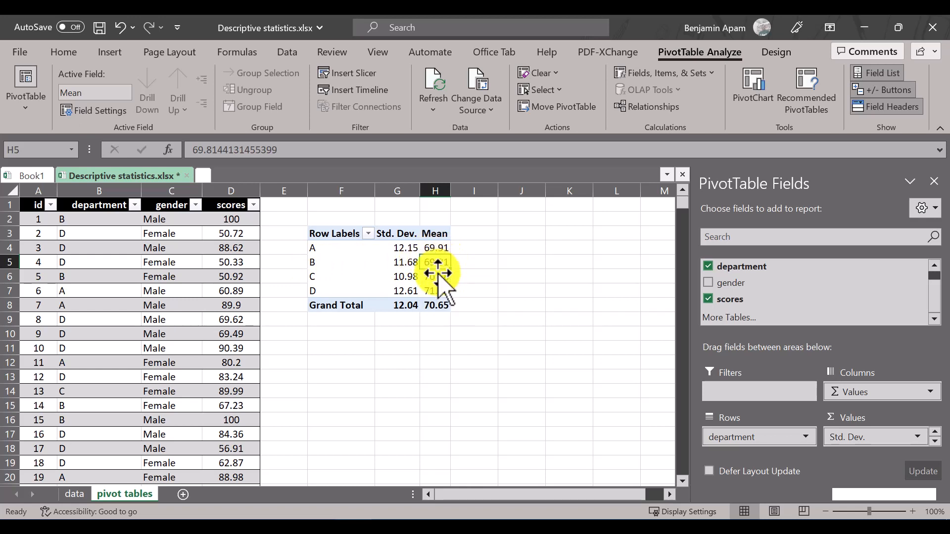
left_click(567, 260)
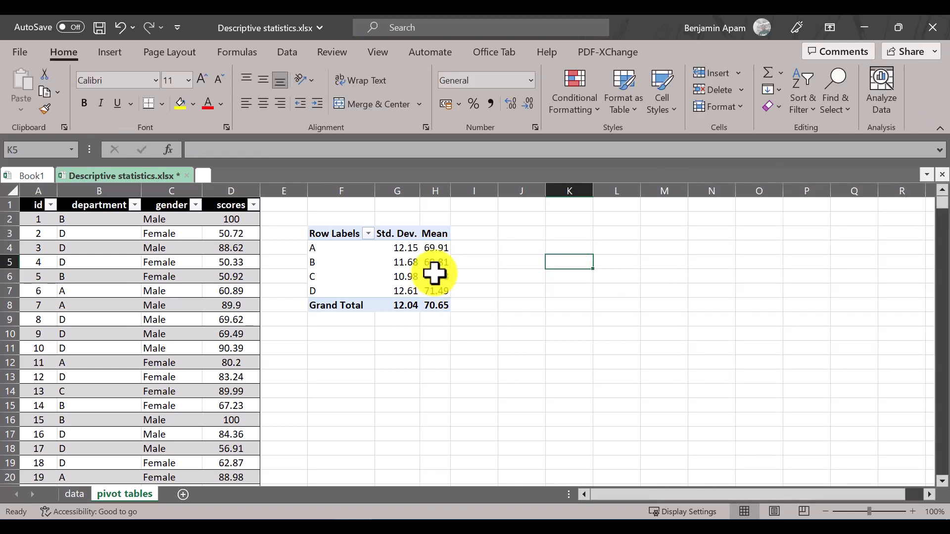
mouse_move(437, 275)
type("69.81")
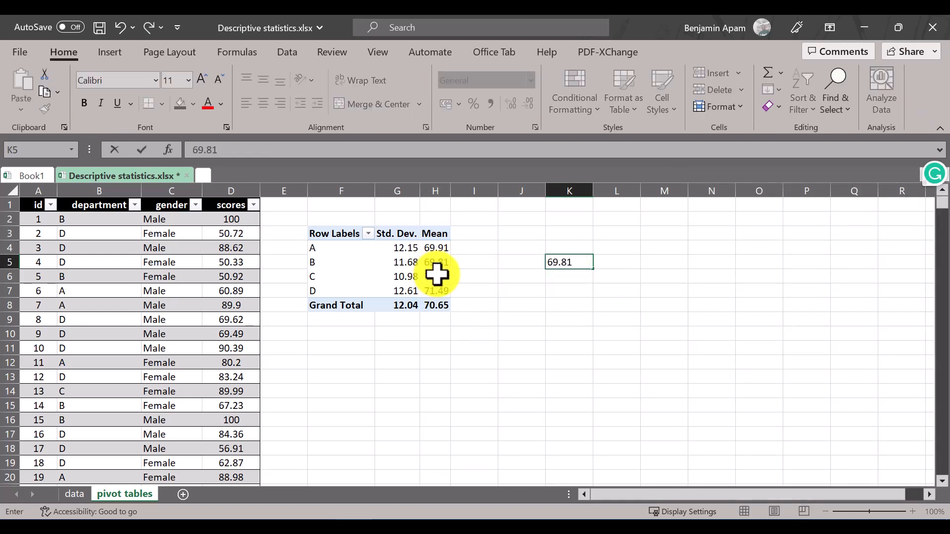
key("Return")
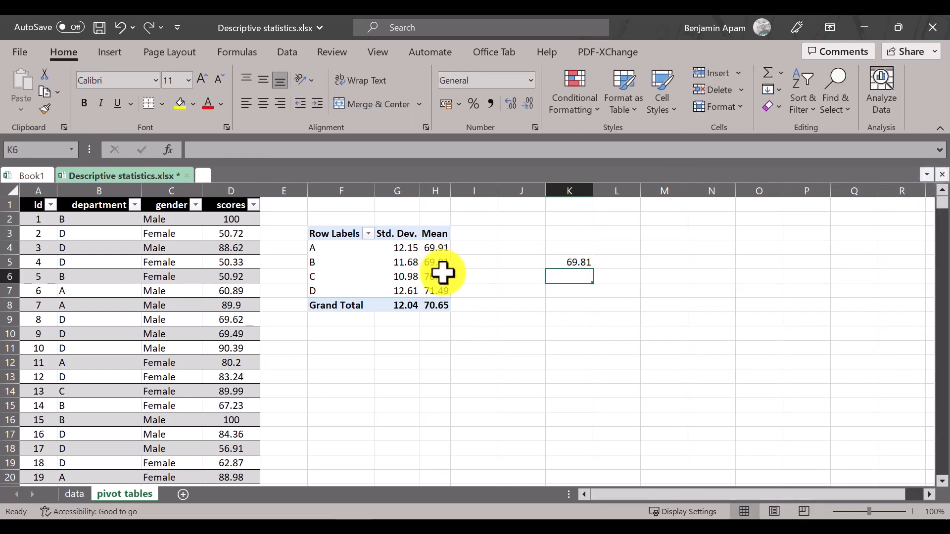
right_click(433, 267)
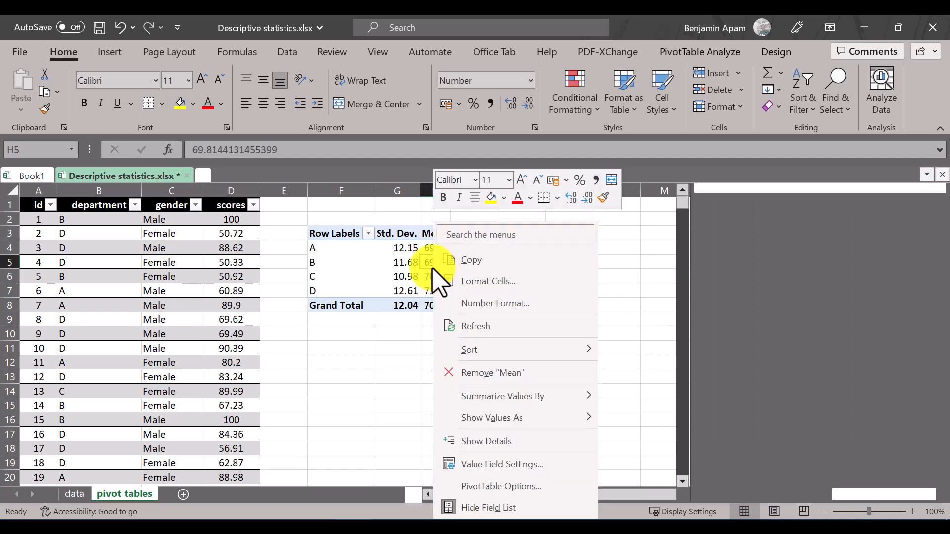
left_click(467, 321)
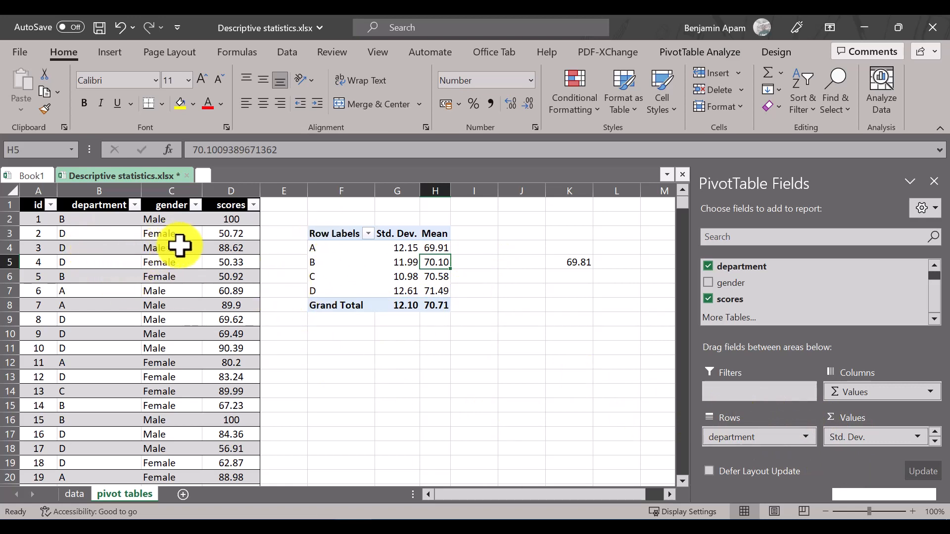
Remove the Std. Dev. field from the PivotTable and clear the comparison value in cell K5
left_click(401, 249)
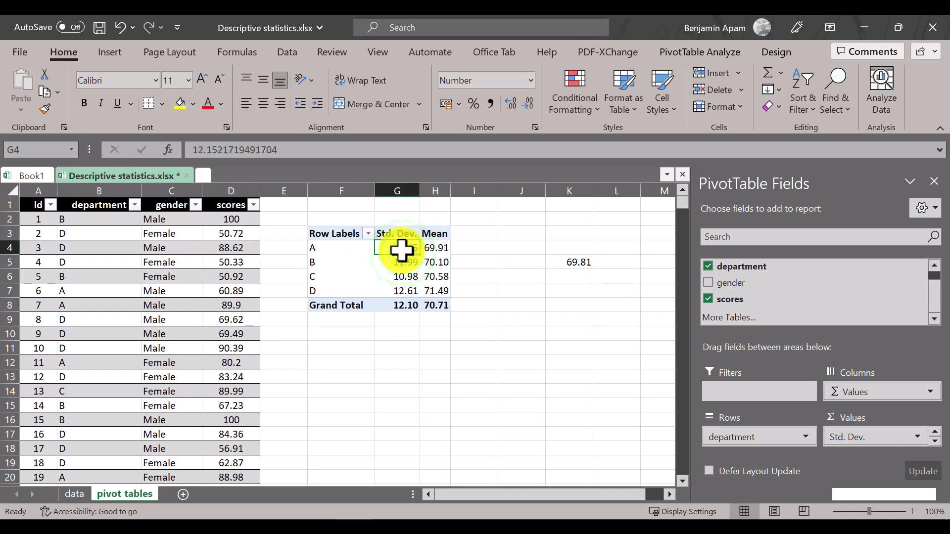
right_click(401, 251)
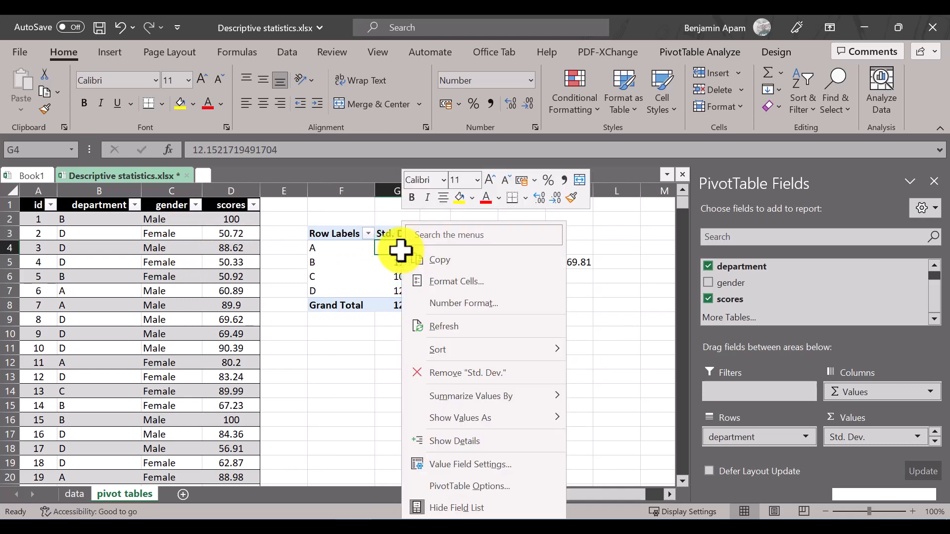
left_click(459, 372)
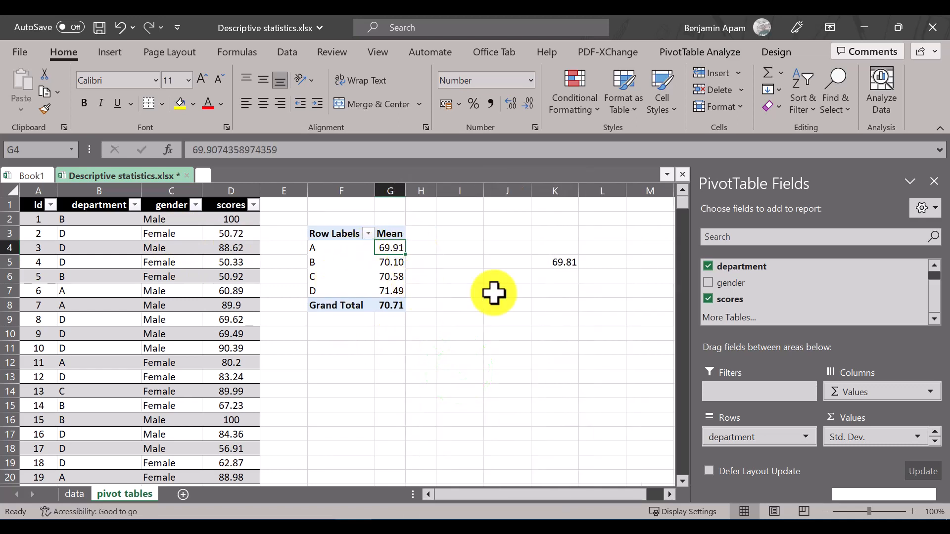
left_click(559, 262)
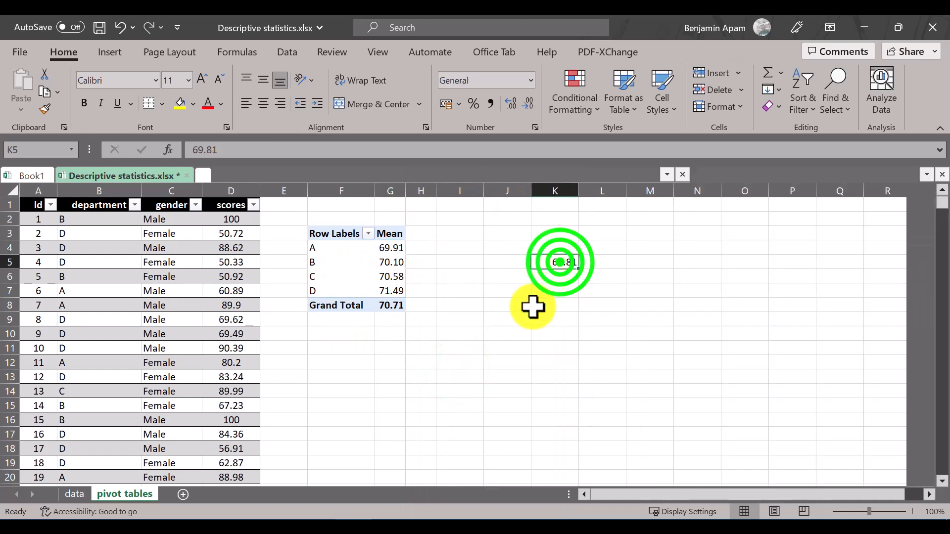
Add the gender field to the PivotTable and place it in the columns area
left_click(385, 262)
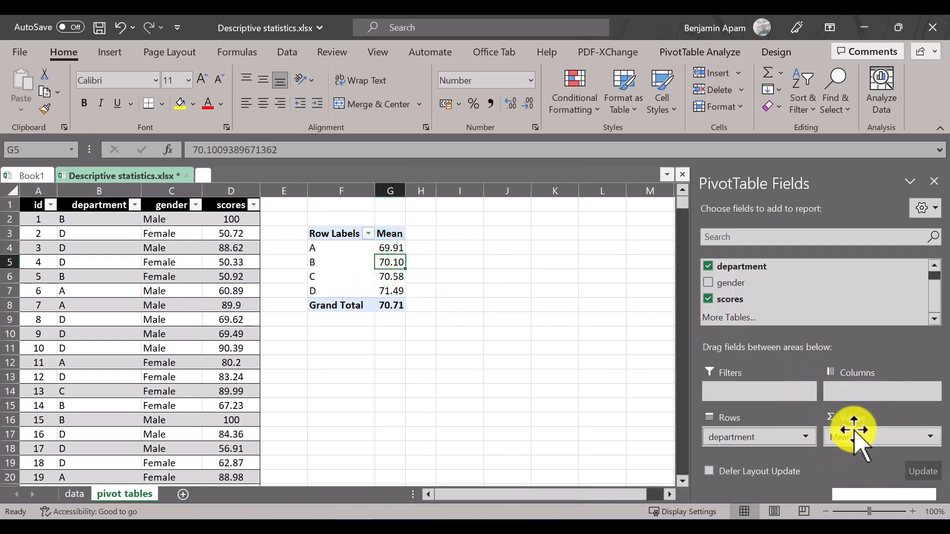
left_click(707, 283)
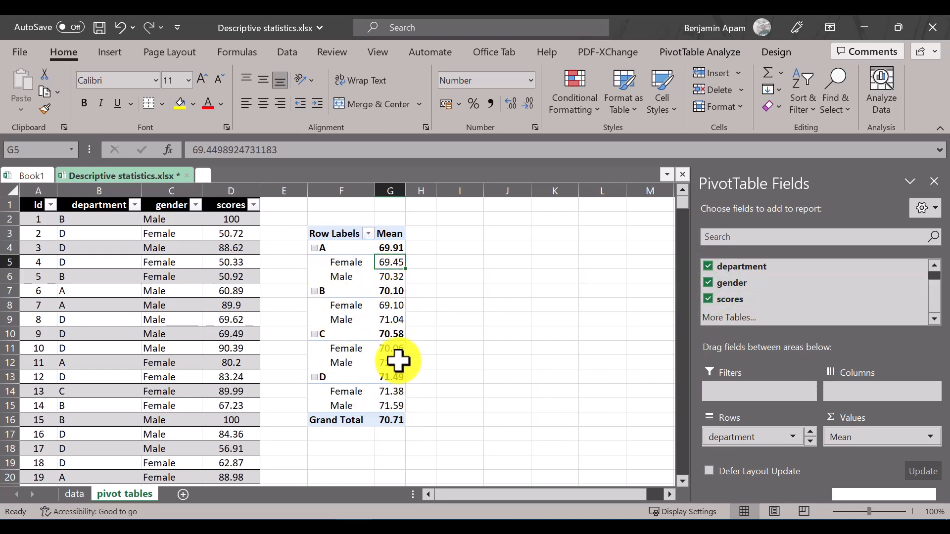
mouse_move(398, 362)
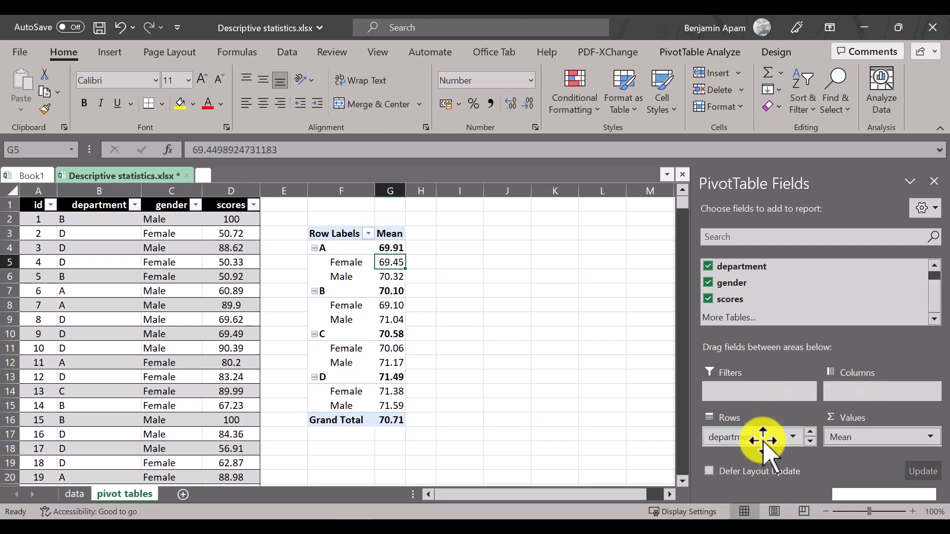
left_click(810, 441)
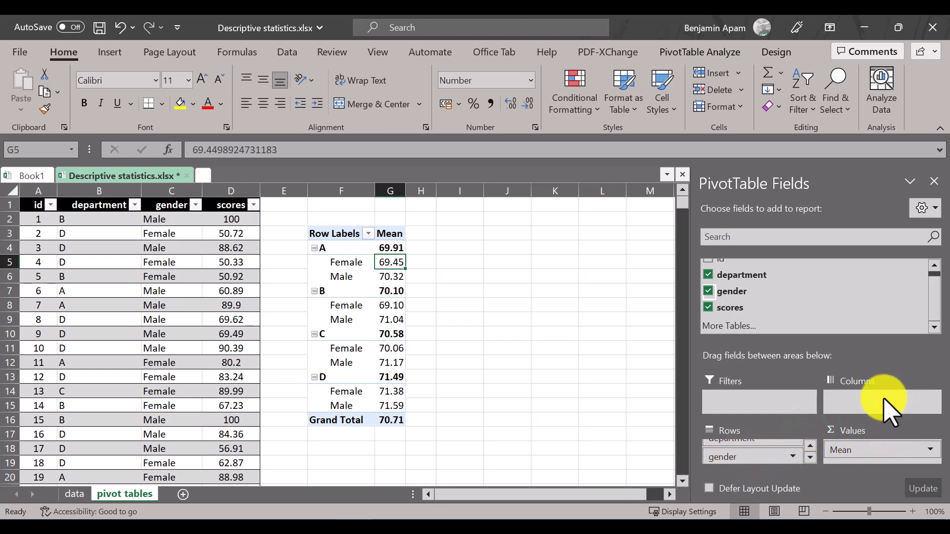
left_click_drag(727, 455, 865, 411)
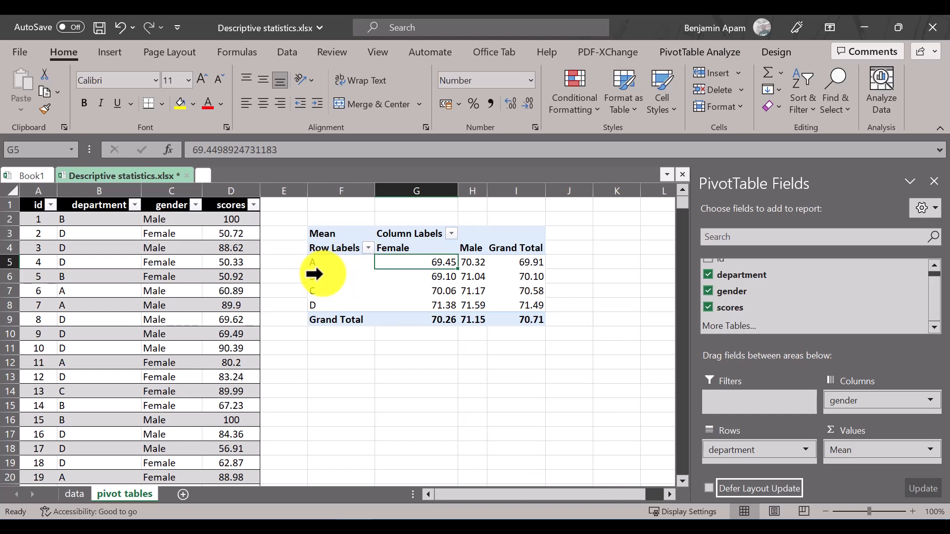
Filter the PivotTable's row labels to departments A and B only
left_click(368, 248)
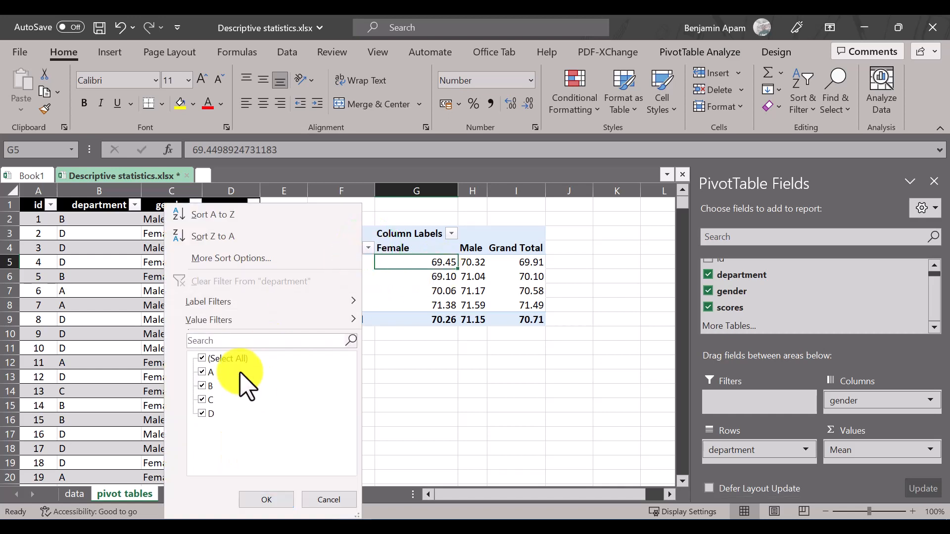
left_click(201, 359)
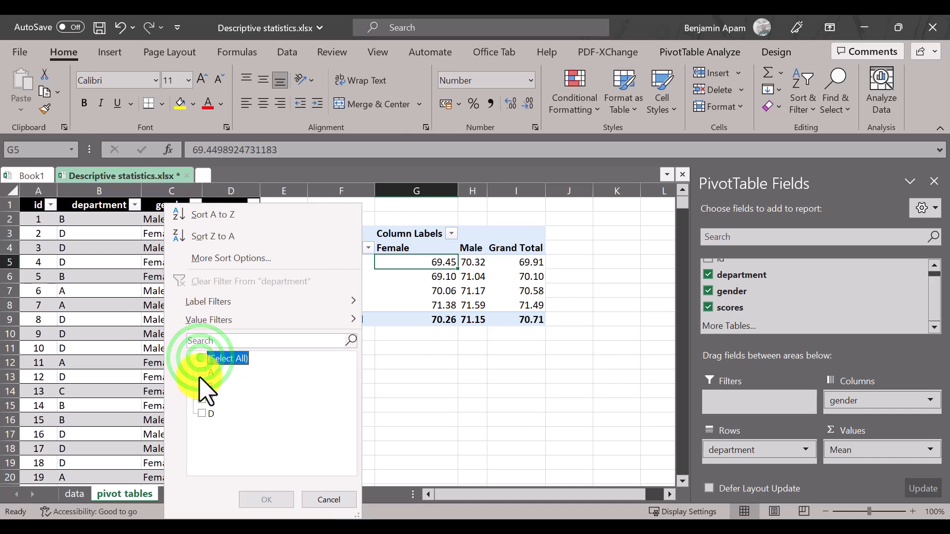
left_click(203, 373)
left_click(207, 386)
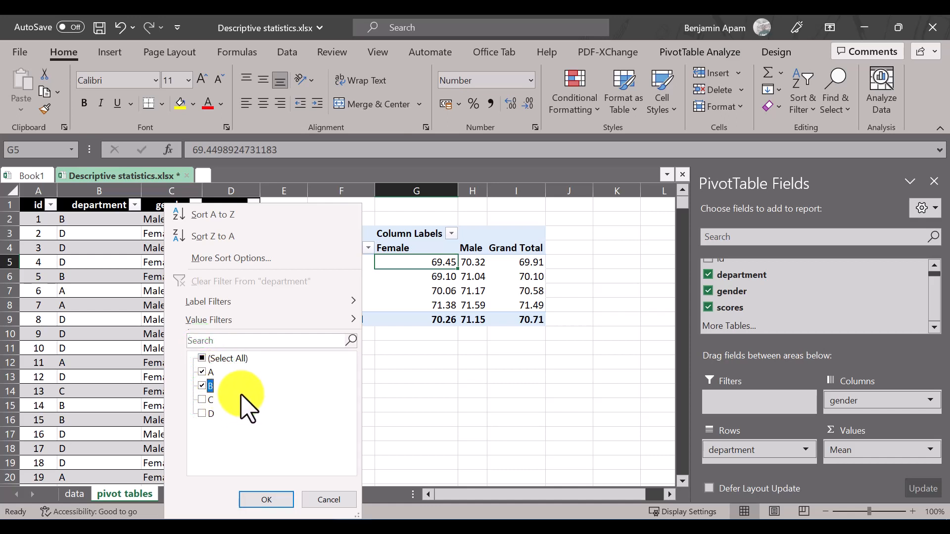
left_click(256, 499)
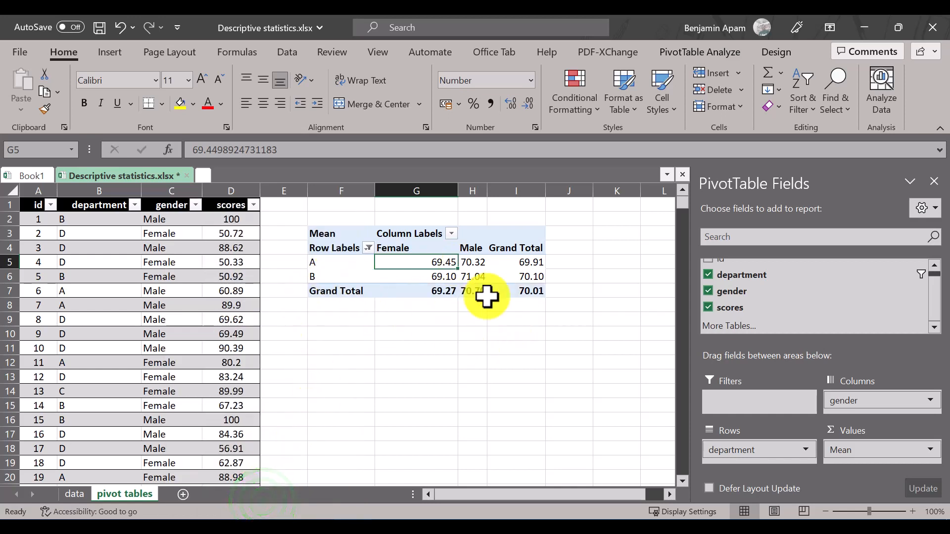
left_click(390, 292)
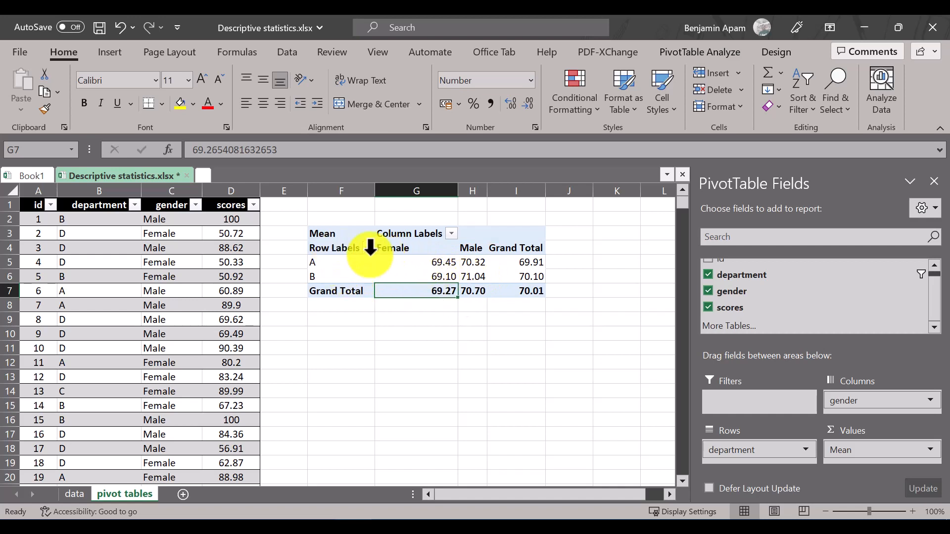
Reset the department filter so that the PivotTable includes all departments
left_click(369, 248)
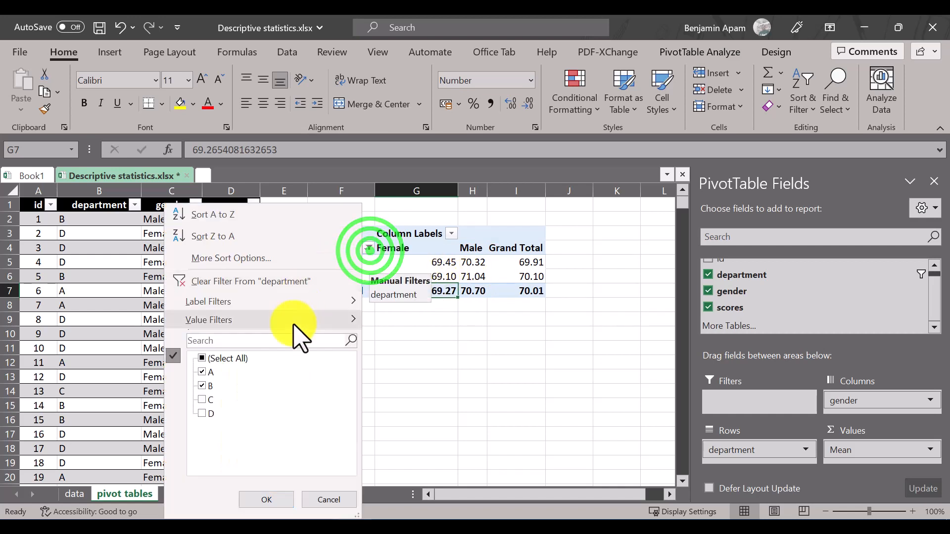
left_click(206, 359)
left_click(266, 499)
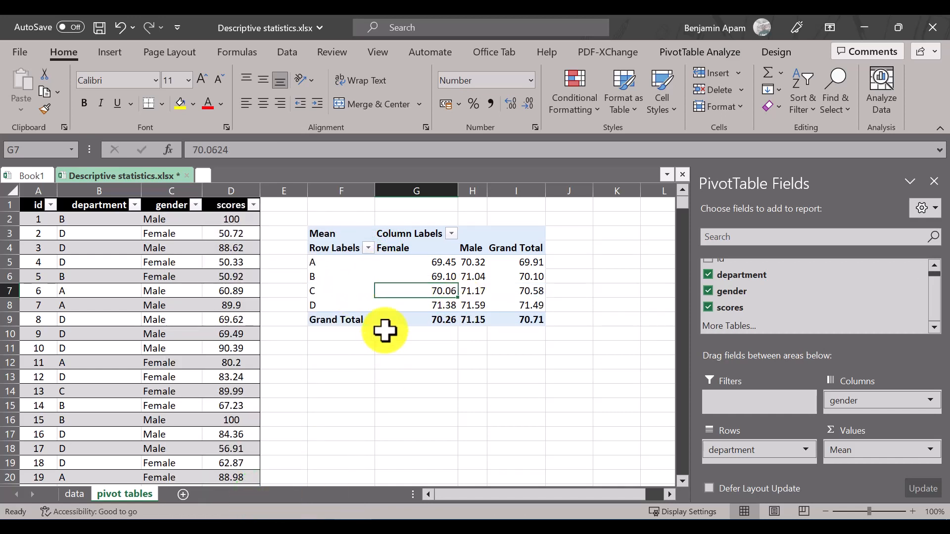
left_click(395, 318)
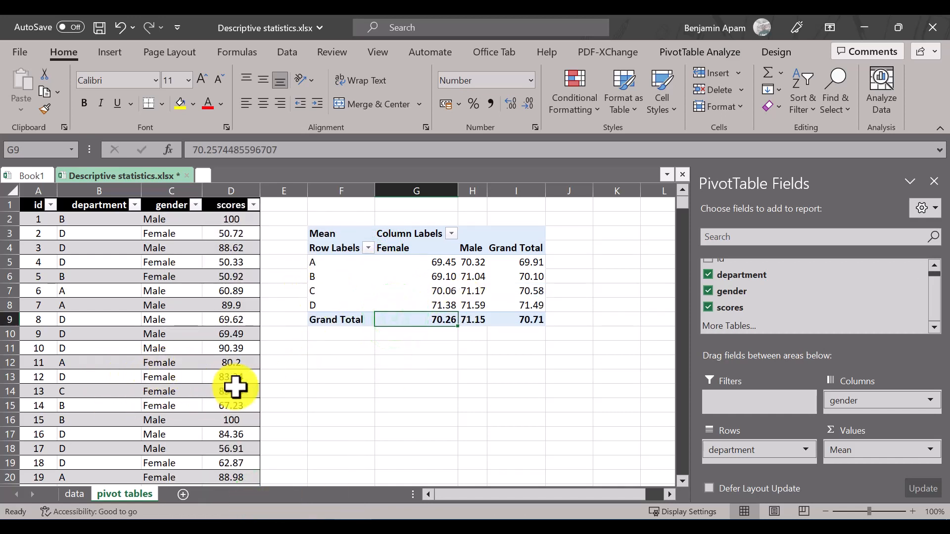
Append a record below the last row of the source table with id 1001, department A, gender Male and score 500
scroll(213, 401, "down", 20)
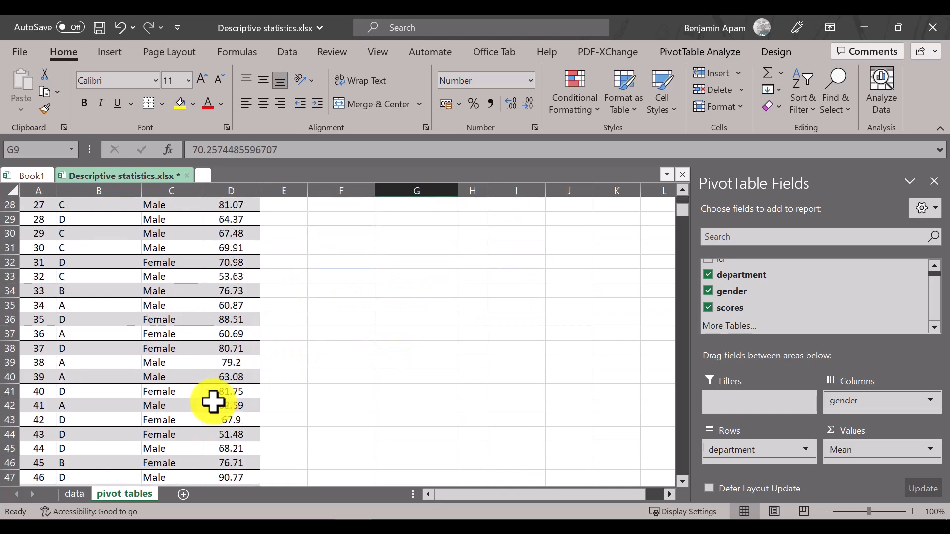
left_click(44, 394)
key("ctrl+Down")
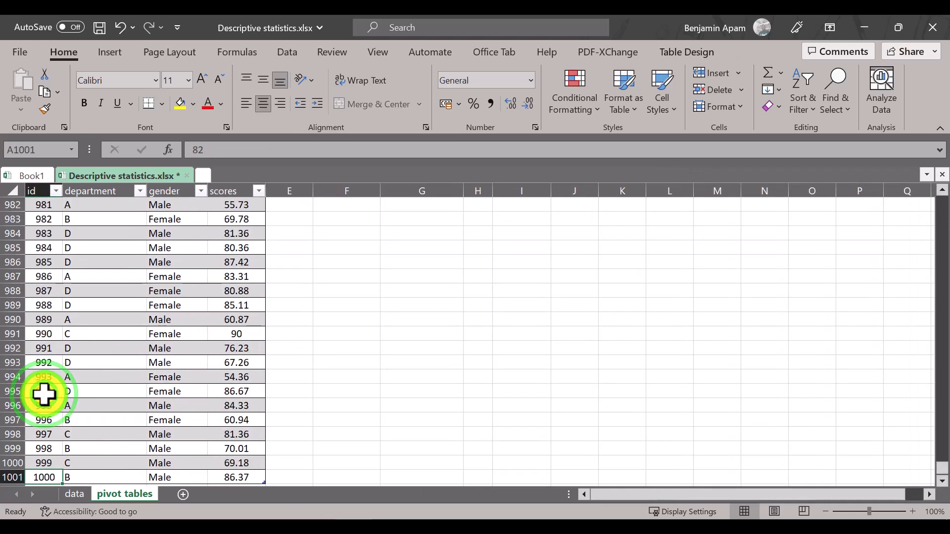
key("Down")
type("1001")
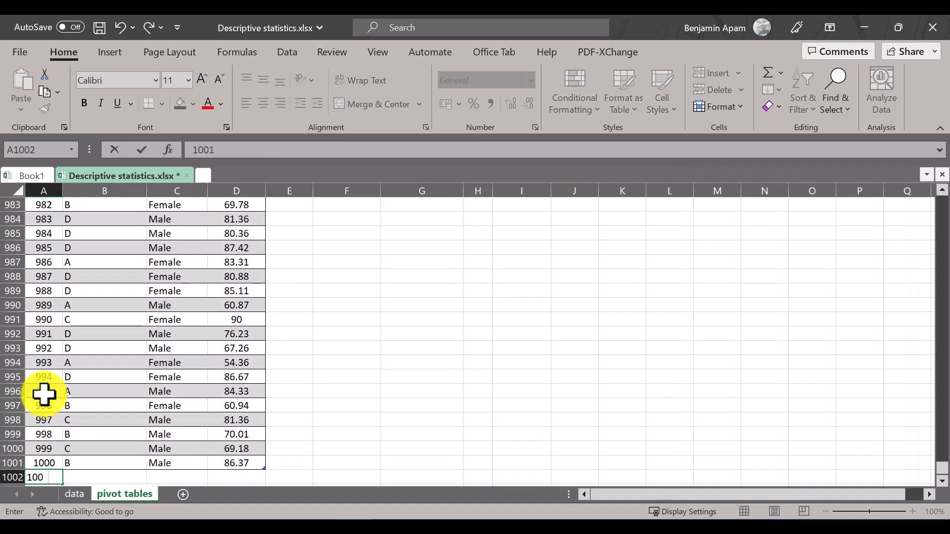
key("Tab")
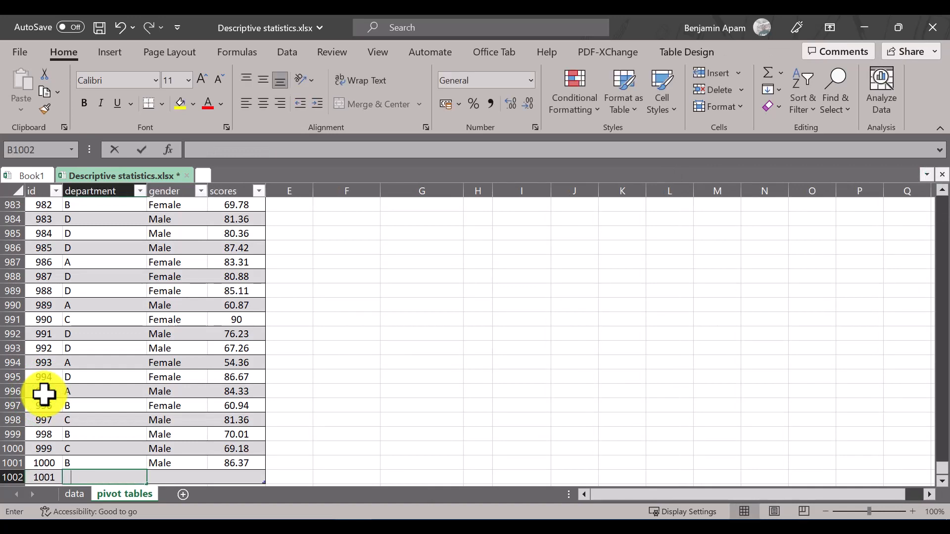
type("A")
key("Tab")
type("Male")
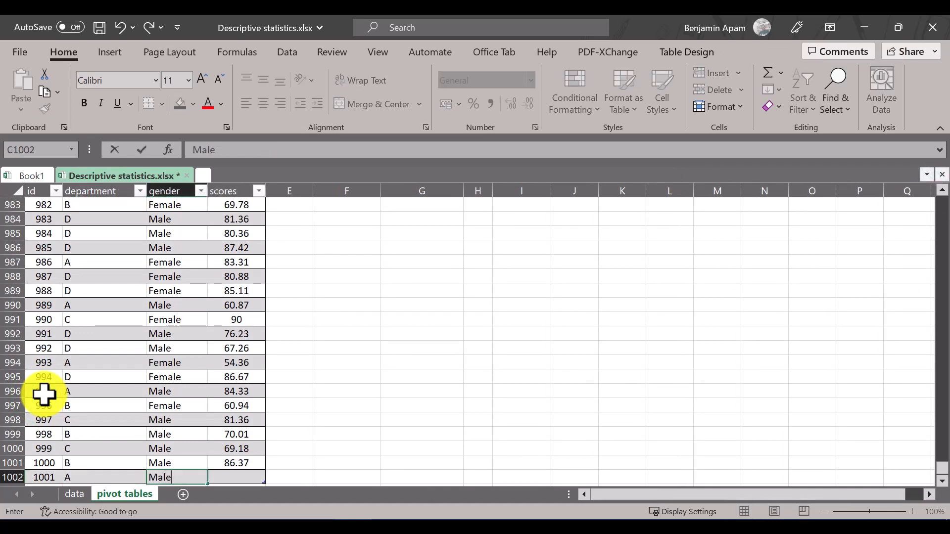
key("Tab")
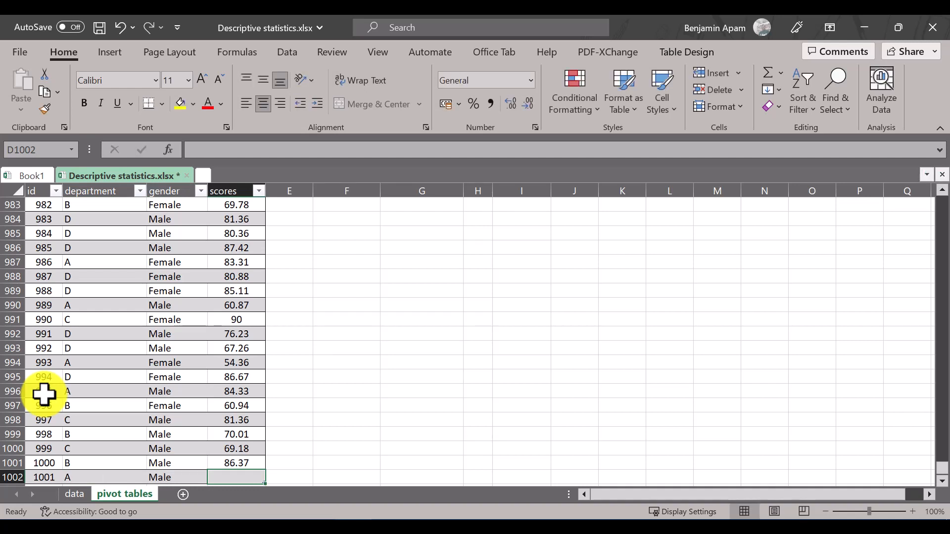
type("500")
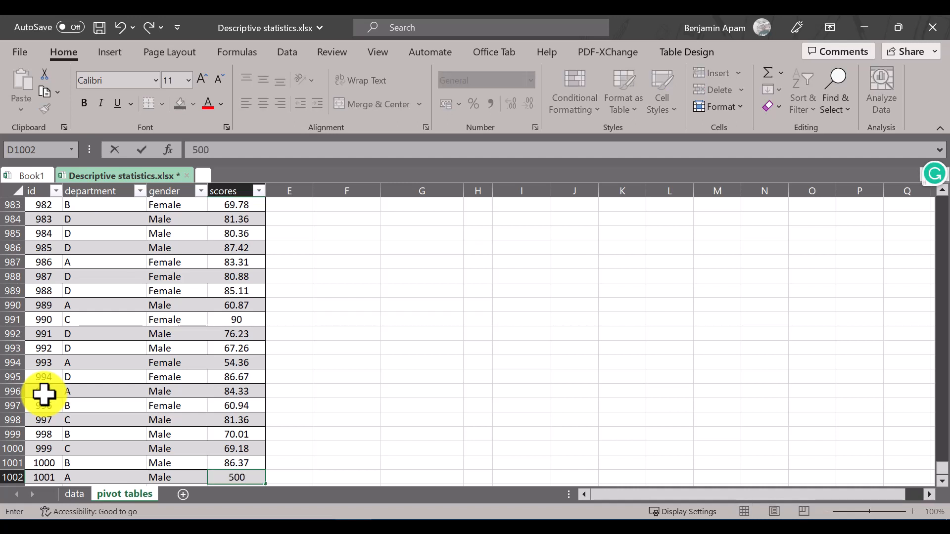
key("Return")
Return to the PivotTable at the start of the sheet and refresh it to include record 1001
scroll(406, 371, "up", 6)
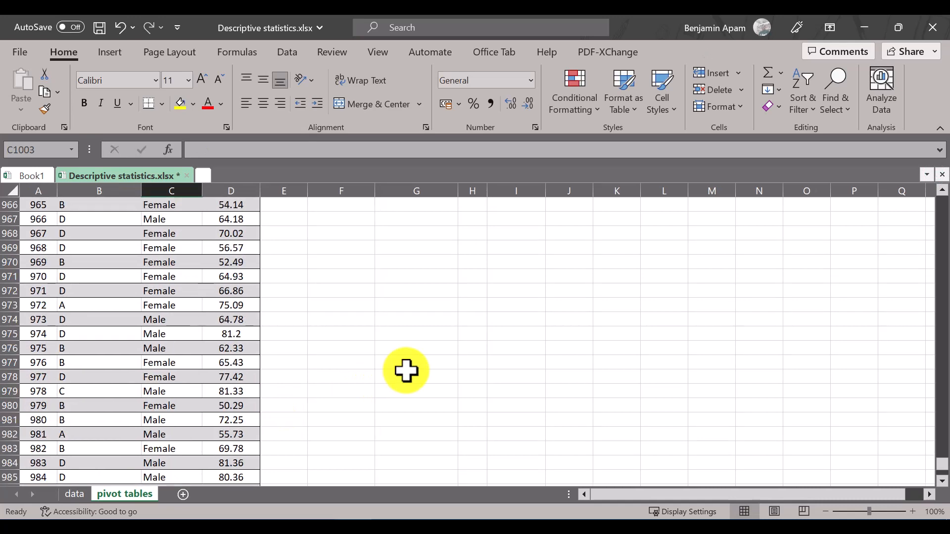
scroll(406, 371, "up", 20)
key("Up")
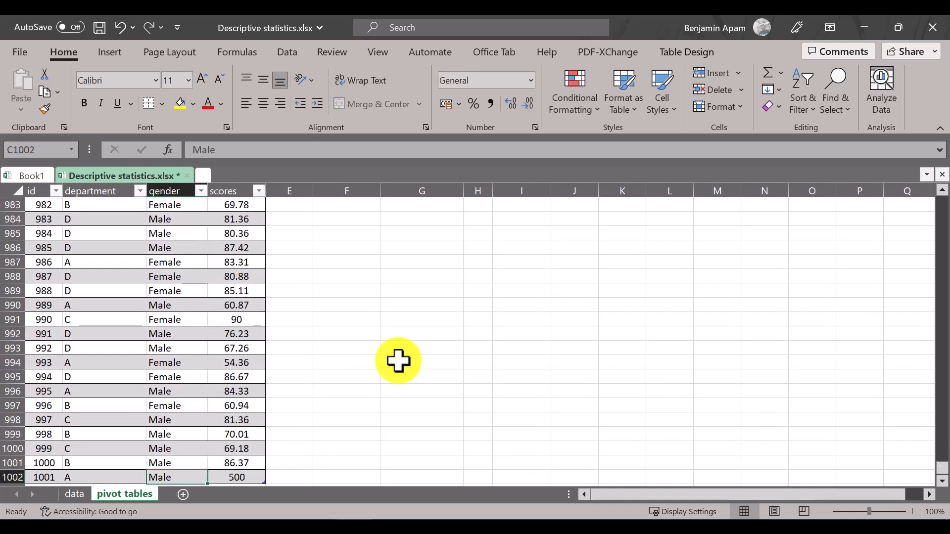
scroll(398, 361, "up", 9)
left_click(238, 332)
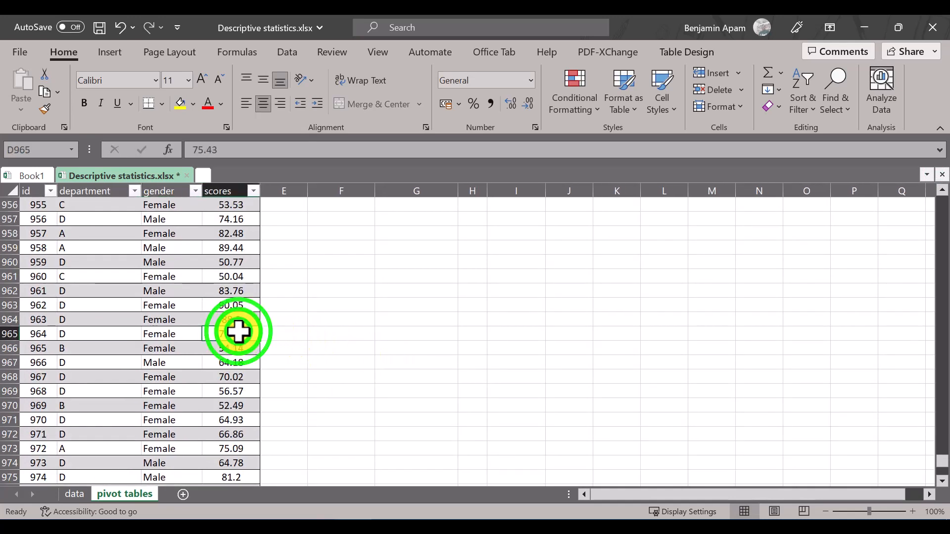
key("ctrl+Up")
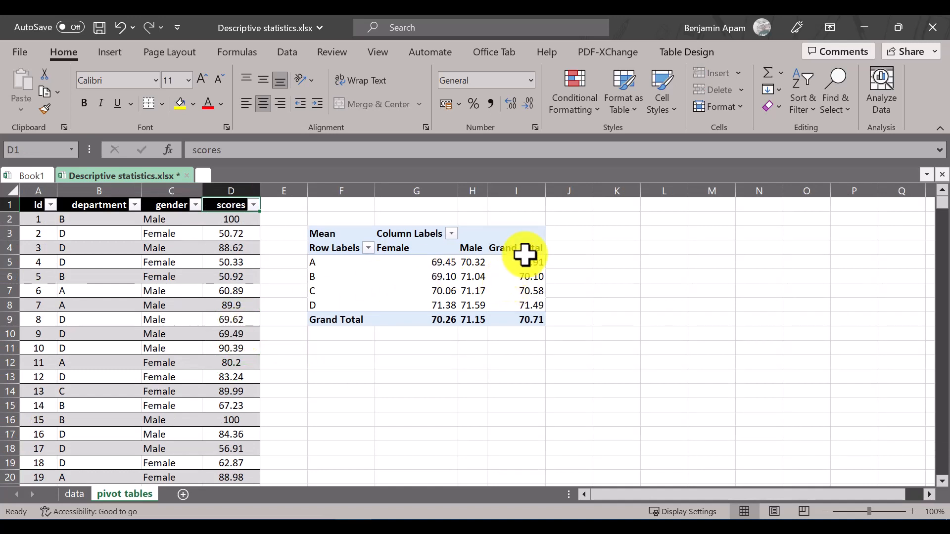
right_click(470, 266)
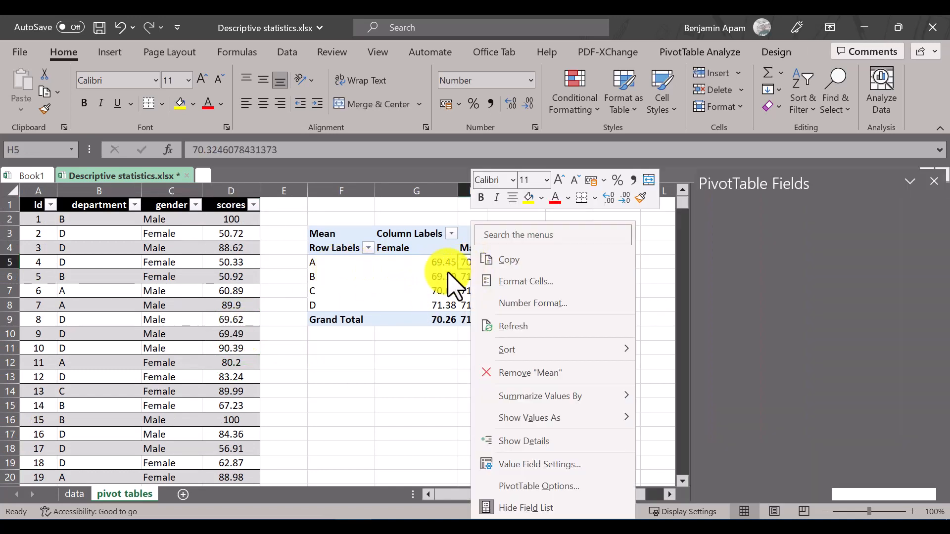
left_click(499, 324)
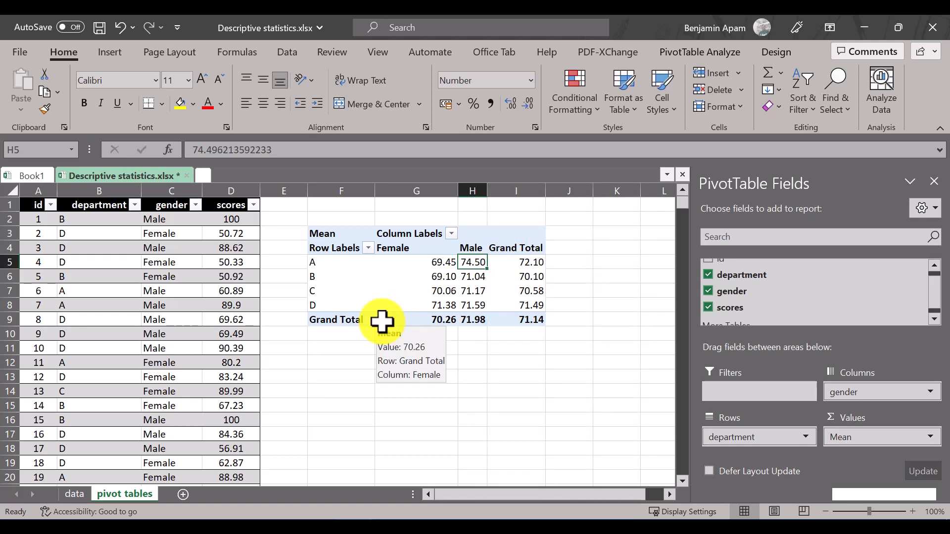
Append another record at the end of the source table with id 1002, department A, gender Female and score 5000
scroll(127, 364, "down", 13)
left_click(159, 363)
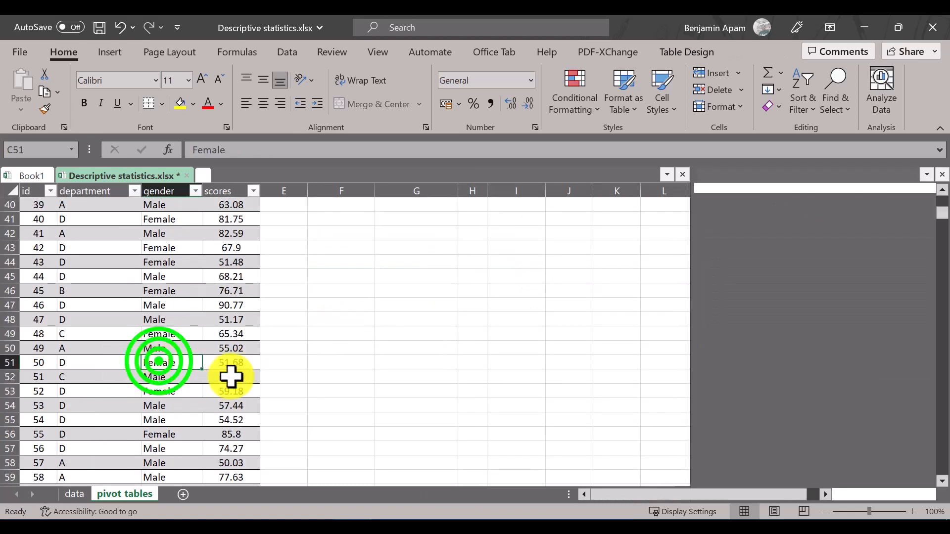
left_click(230, 376)
key("ctrl+Down")
scroll(232, 377, "down", 4)
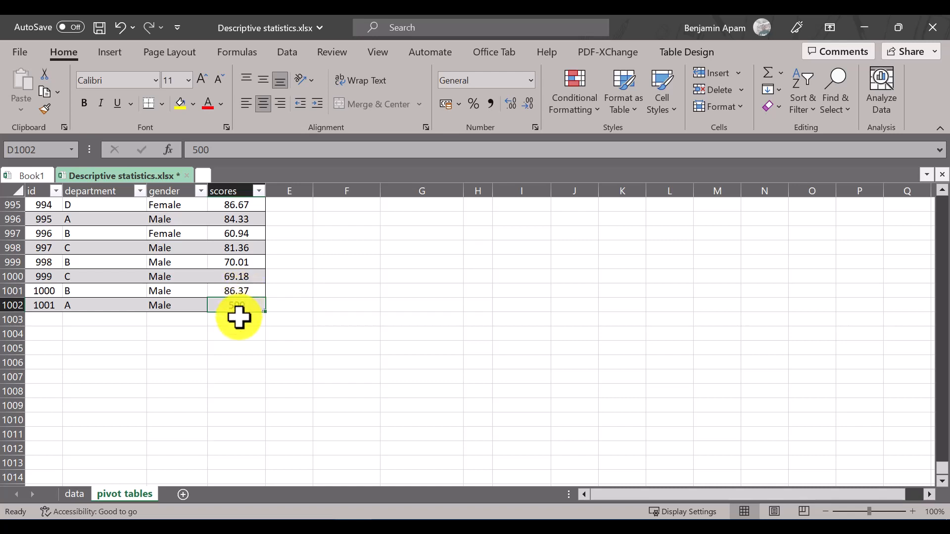
key("Down")
key("Left")
key("Left")
key("Left")
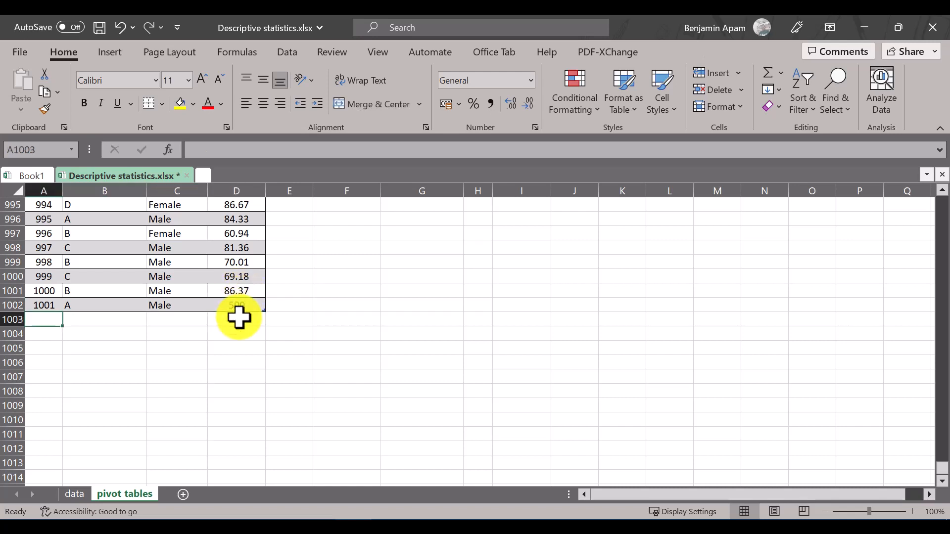
type("1002")
key("Tab")
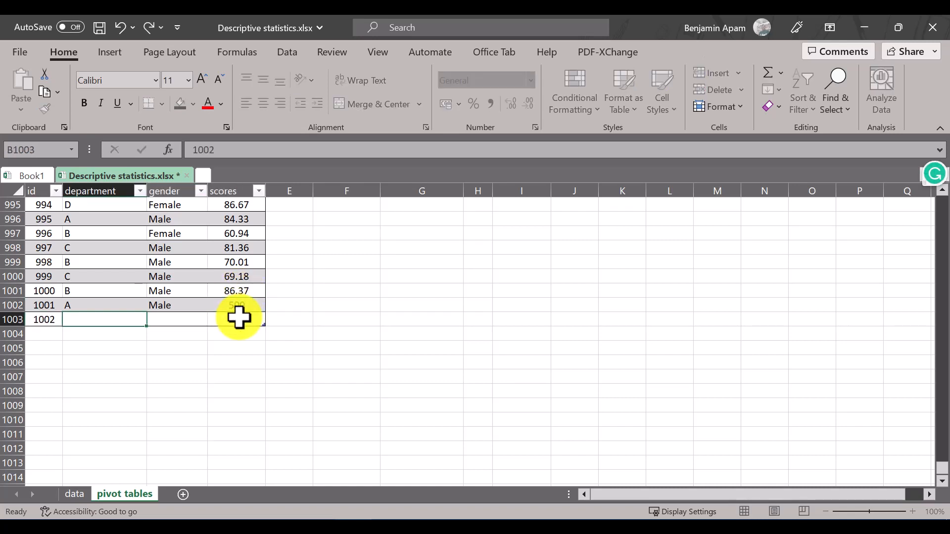
type("A")
key("Tab")
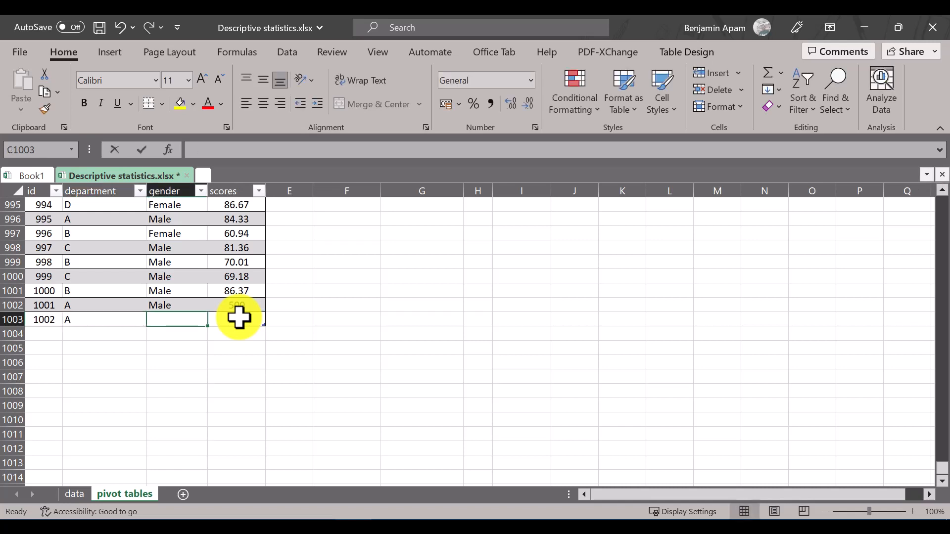
type("Female")
key("Tab")
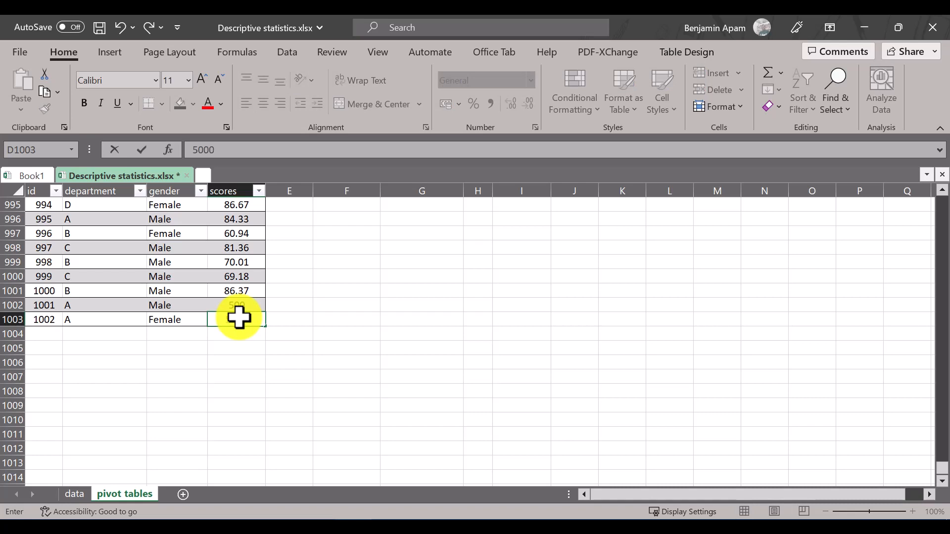
key("Return")
Refresh the PivotTable to include record 1002 and select department A's female mean
key("Right")
key("Up")
key("Right")
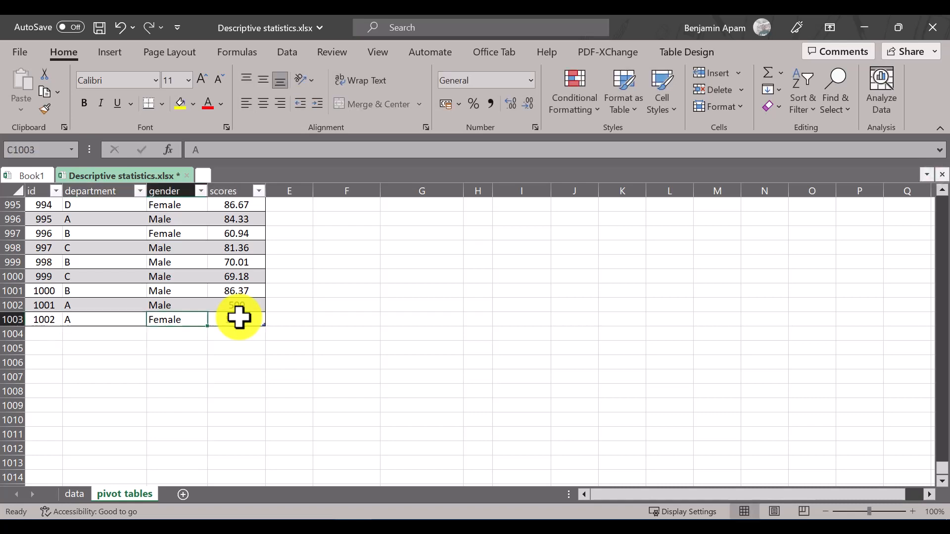
key("ctrl+Up")
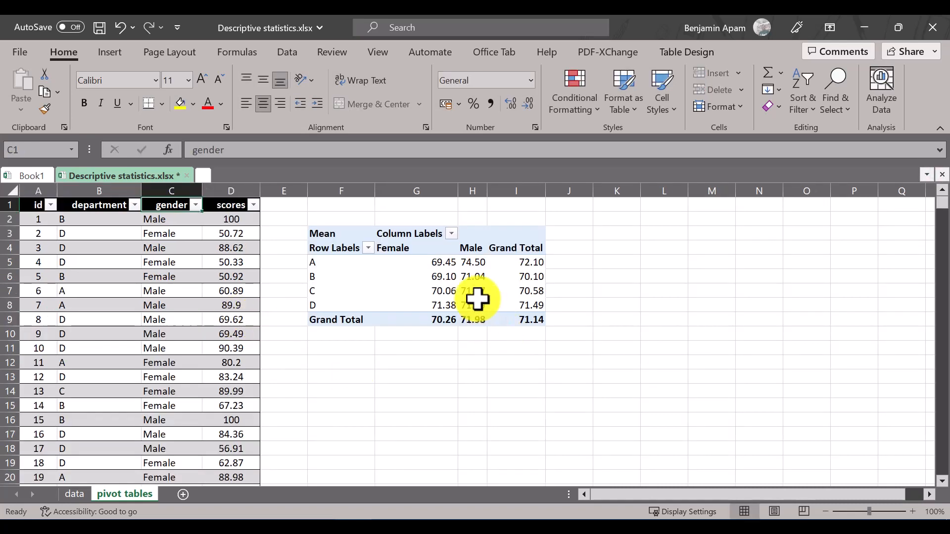
right_click(468, 263)
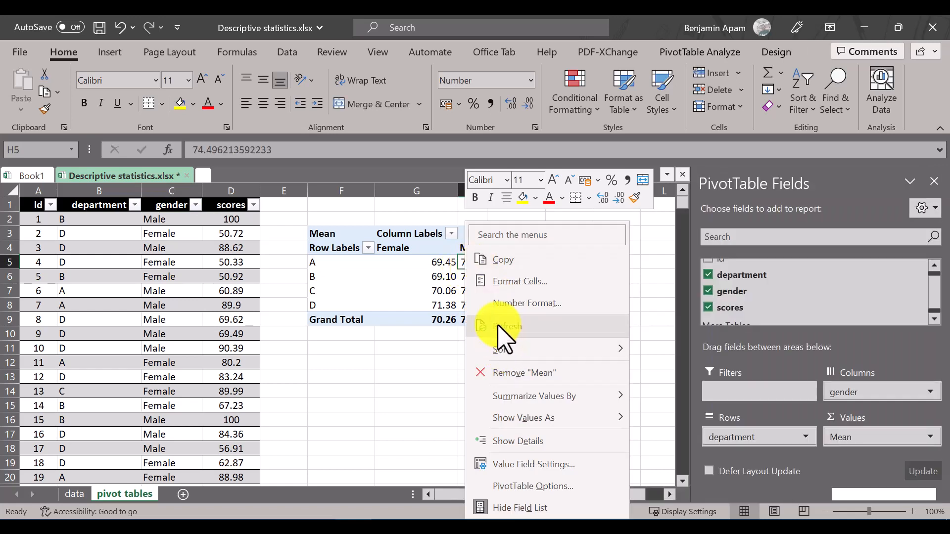
left_click(505, 326)
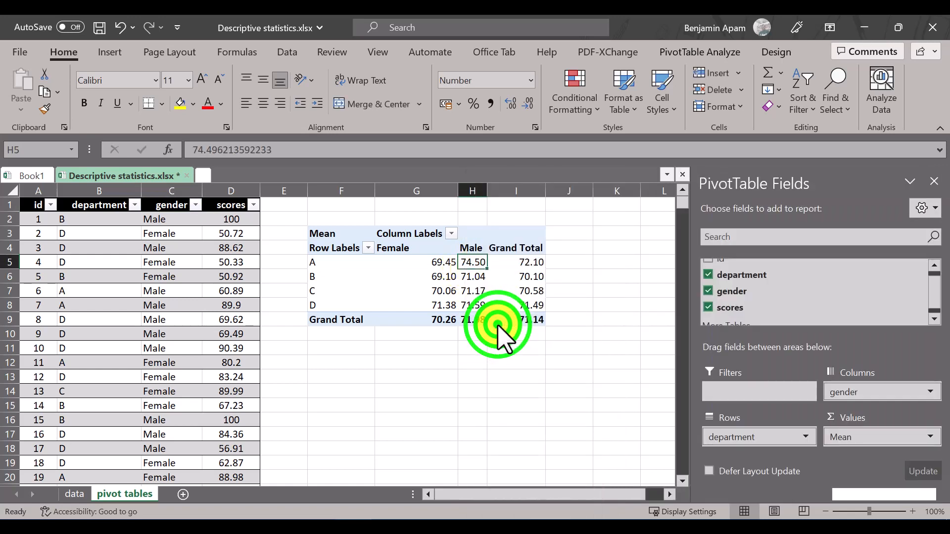
left_click(438, 261)
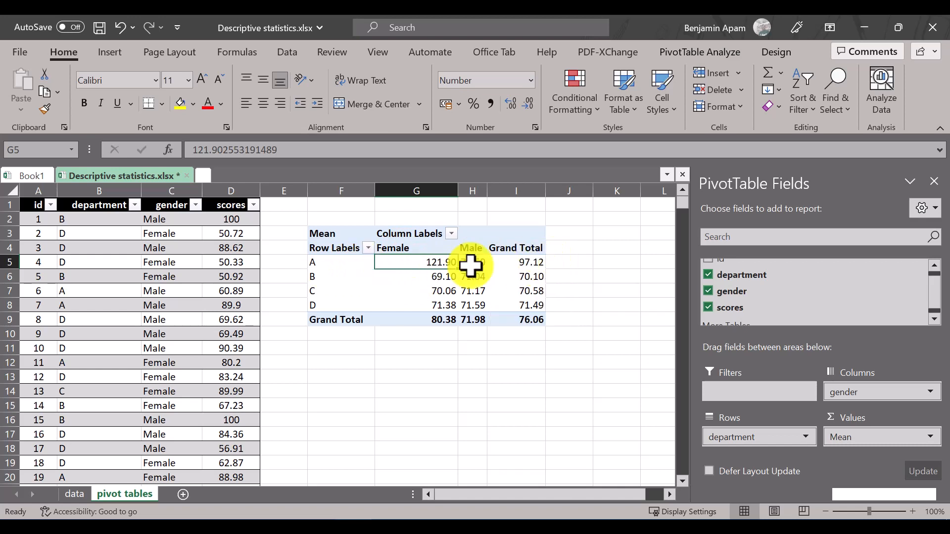
mouse_move(529, 264)
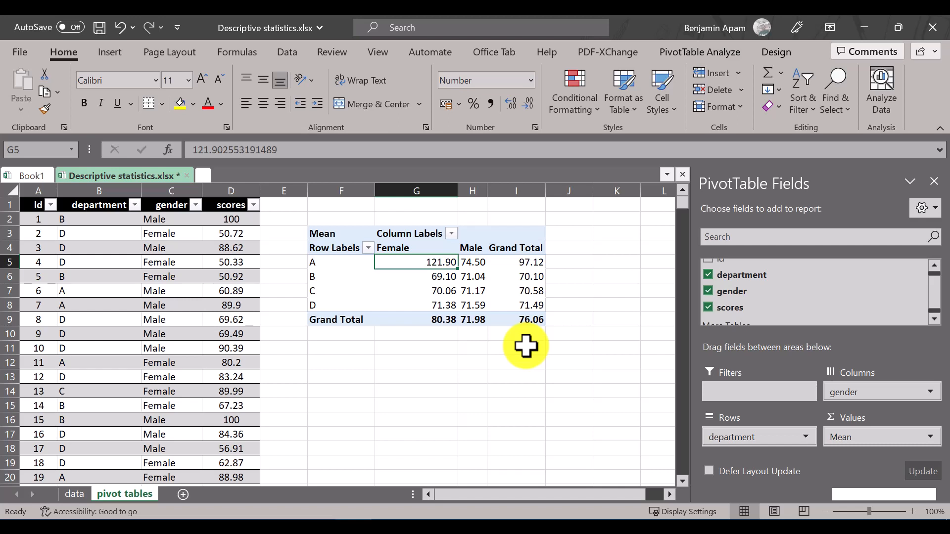
left_click(287, 51)
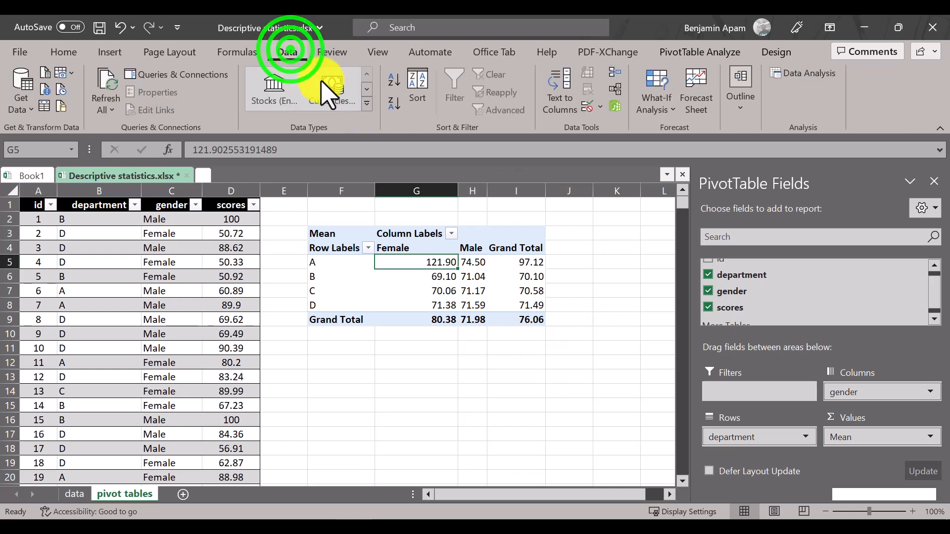
left_click(804, 73)
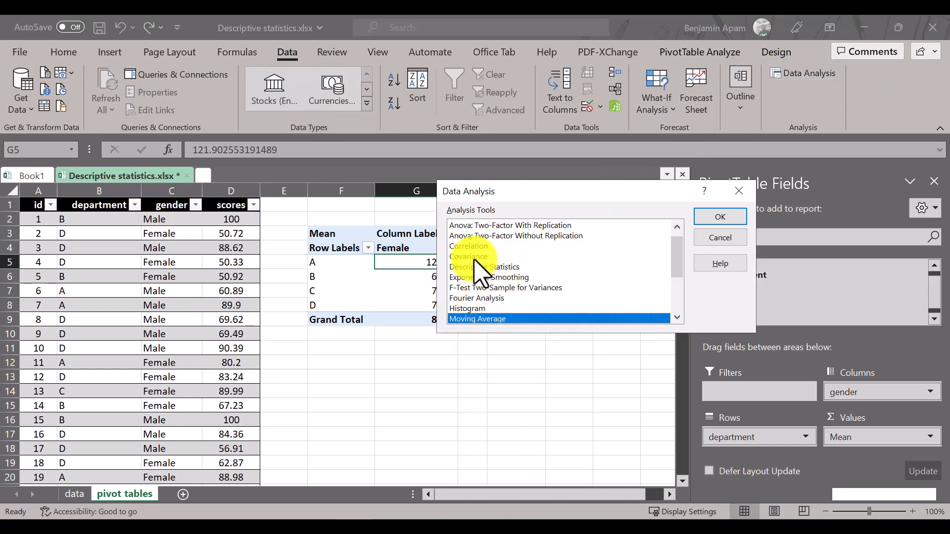
left_click(471, 268)
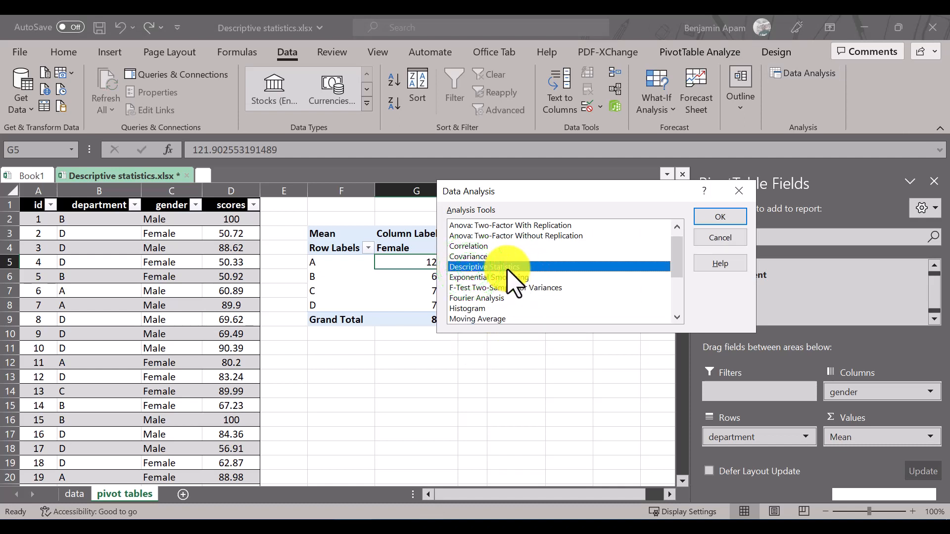
left_click(717, 238)
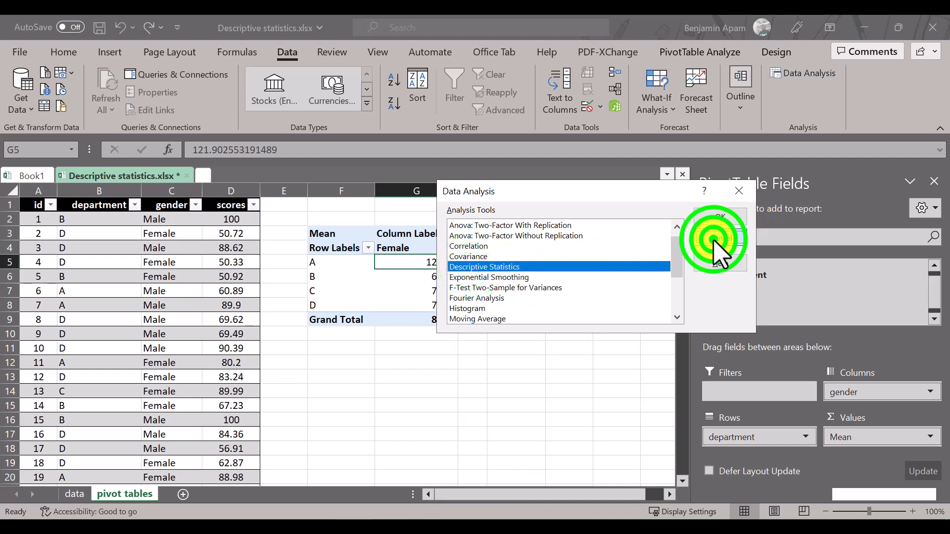
left_click(603, 298)
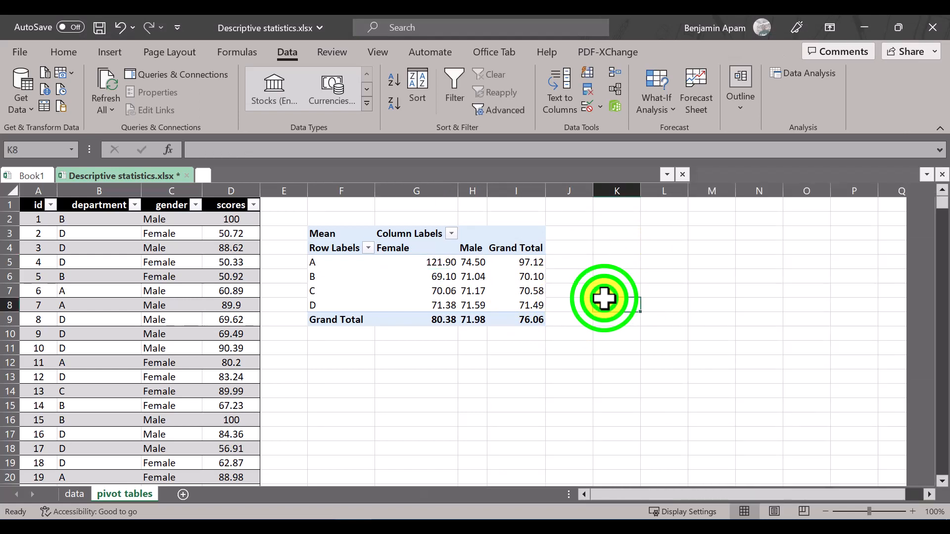